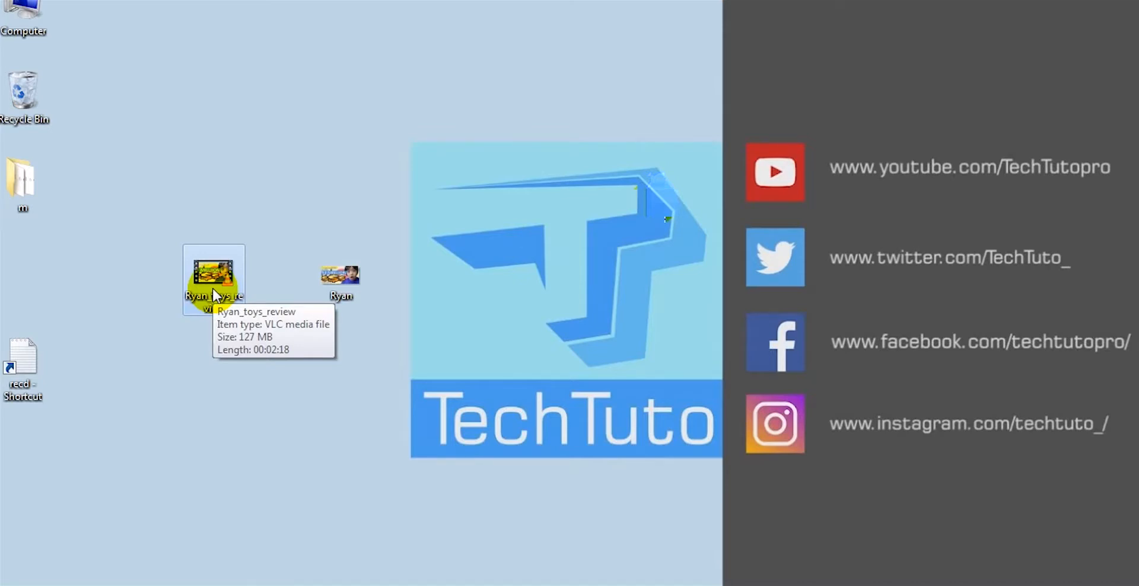
Review the prepared title, description and keyword lines in the recd notes, then minimize Notepad.
{"action": "left_click", "coordinate": [454, 526]}
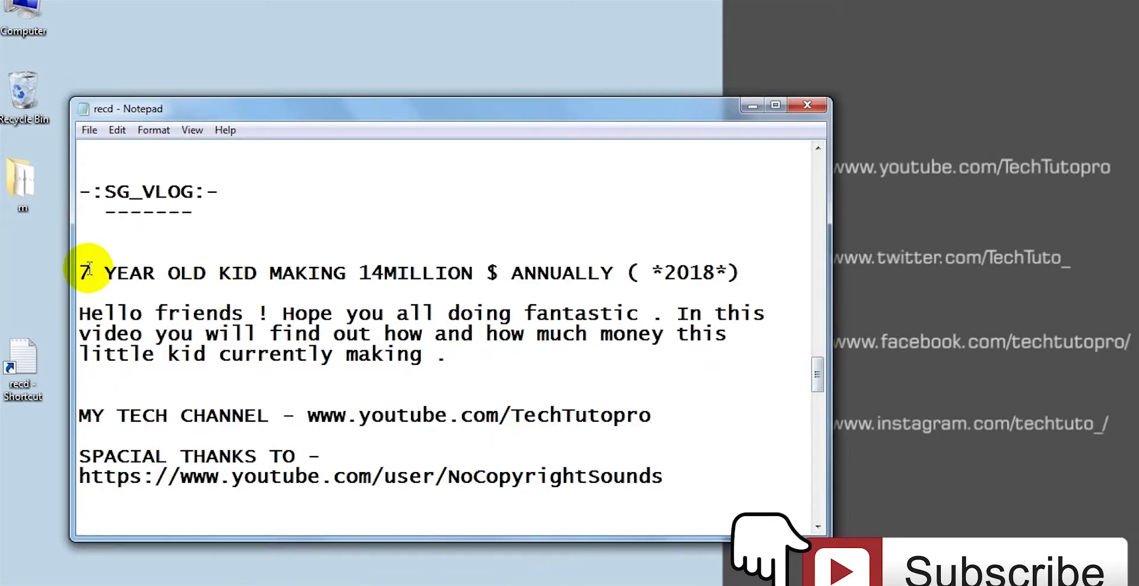
{"action": "left_click_drag", "start_coordinate": [87, 273], "coordinate": [663, 434]}
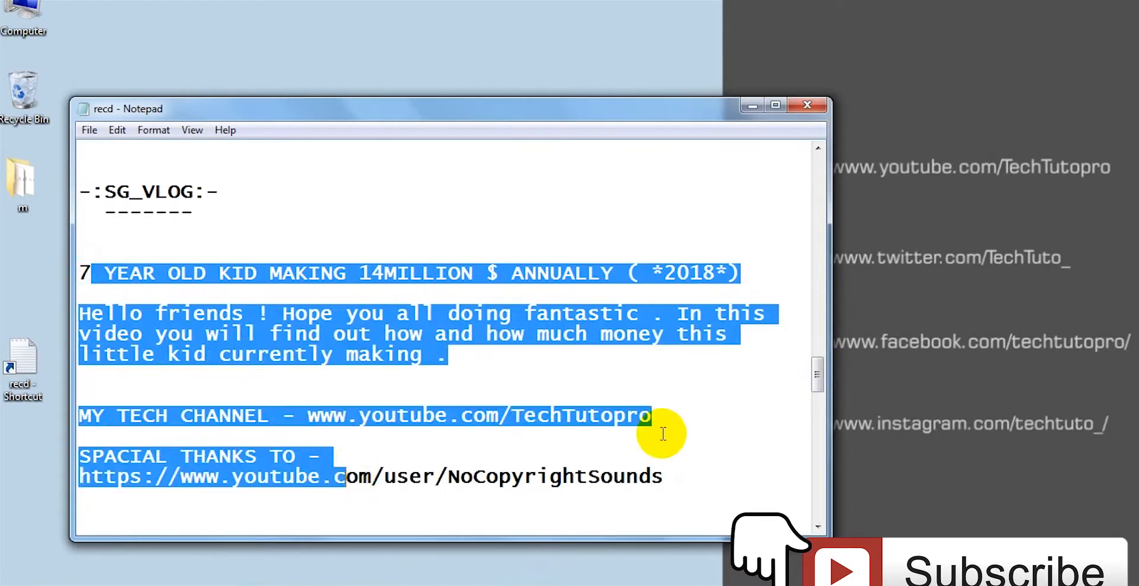
{"action": "left_click", "coordinate": [663, 434]}
{"action": "left_click_drag", "start_coordinate": [816, 374], "coordinate": [818, 453]}
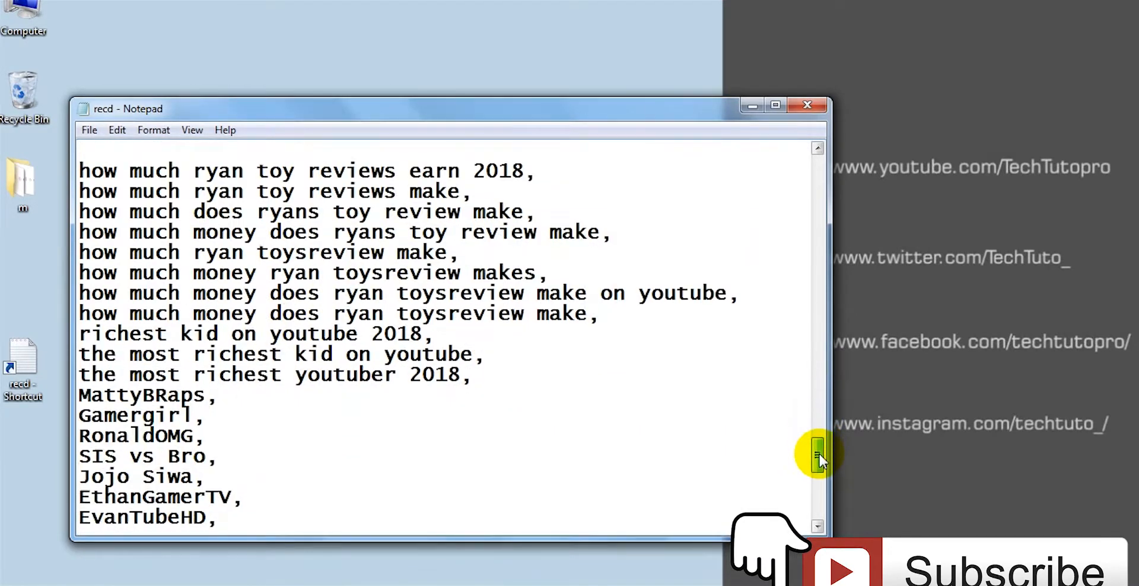
{"action": "left_click_drag", "start_coordinate": [106, 272], "coordinate": [257, 508]}
{"action": "left_click", "coordinate": [274, 481]}
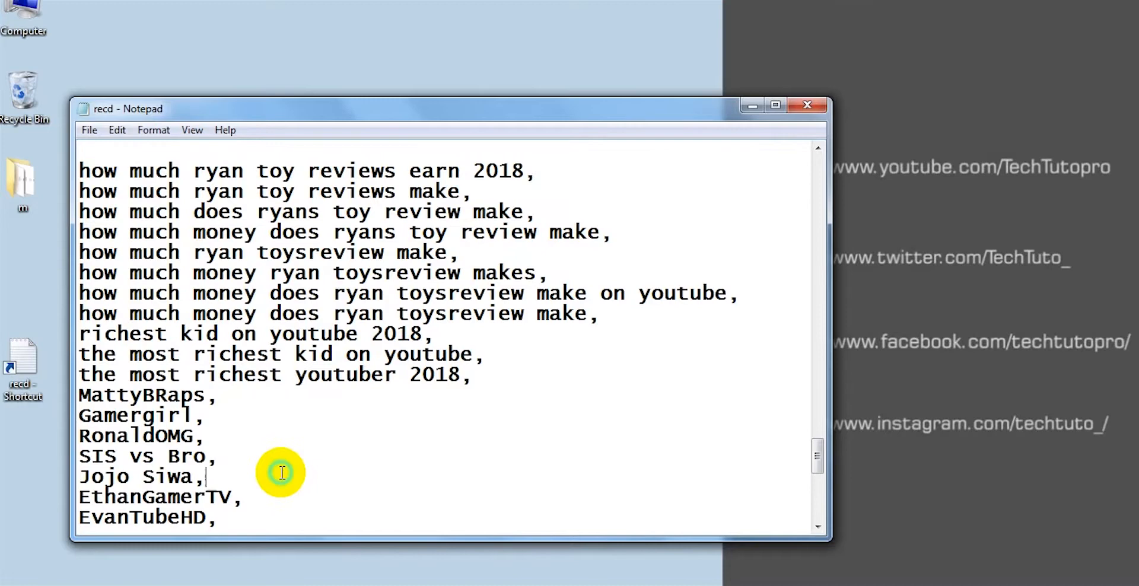
{"action": "left_click", "coordinate": [748, 108]}
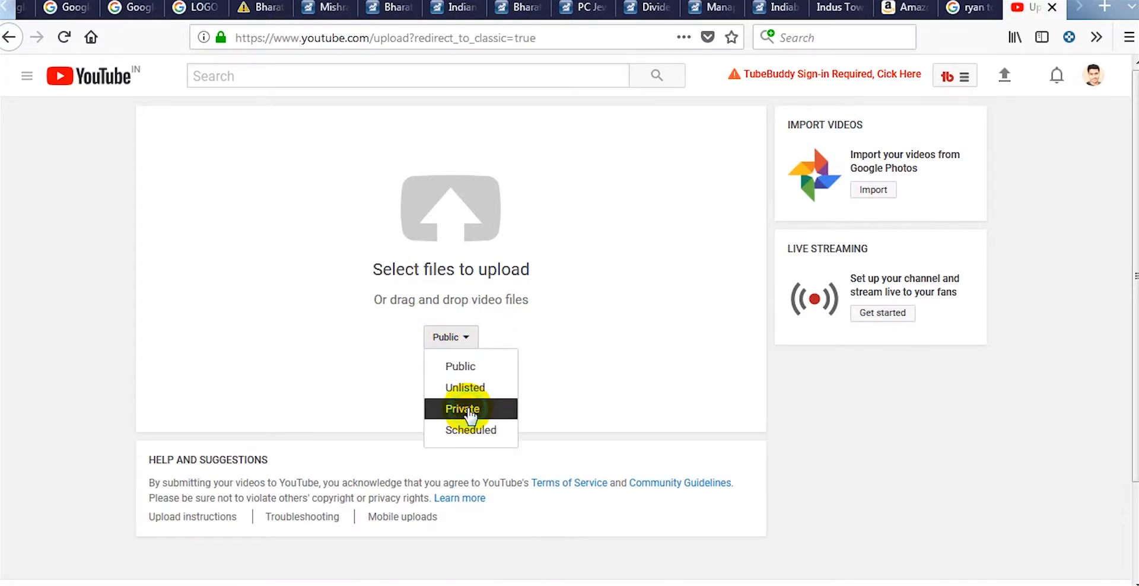
Set privacy to Private and start uploading the Ryan_toys_review video file.
{"action": "left_click", "coordinate": [469, 413]}
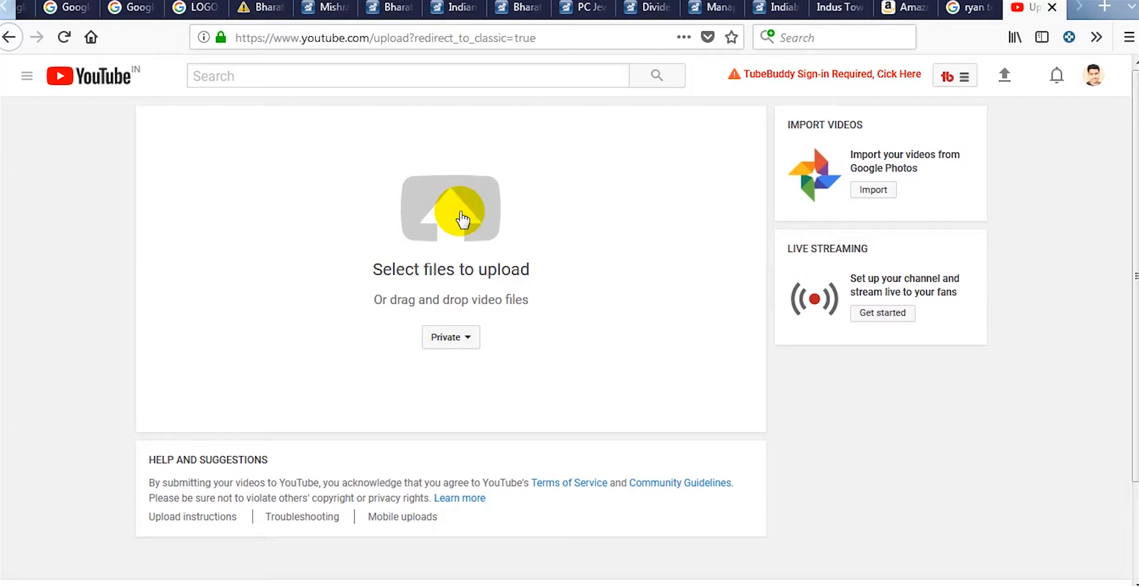
{"action": "left_click", "coordinate": [461, 217]}
{"action": "left_click", "coordinate": [628, 187]}
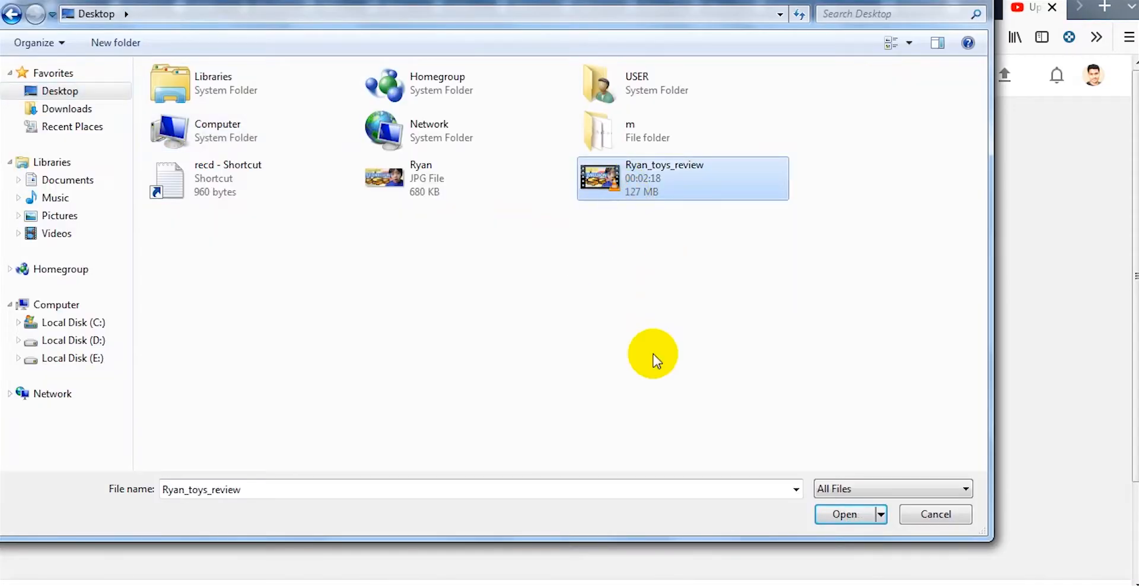
{"action": "left_click", "coordinate": [852, 518]}
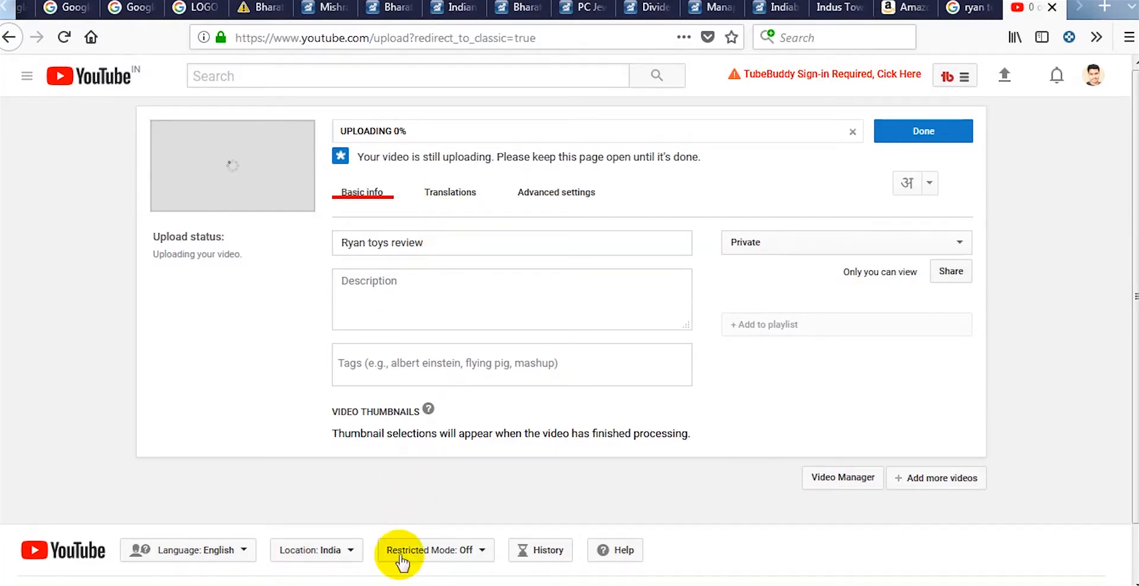
Replace the video title with '7 YEAR OLD KID MAKING 14MILLION $ ANNUALLY ( *2018*)' copied from the notes.
{"action": "left_click", "coordinate": [400, 559]}
{"action": "mouse_move", "coordinate": [816, 178]}
{"action": "left_mouse_down"}
{"action": "mouse_move", "coordinate": [816, 412]}
{"action": "mouse_move", "coordinate": [816, 357]}
{"action": "left_mouse_up"}
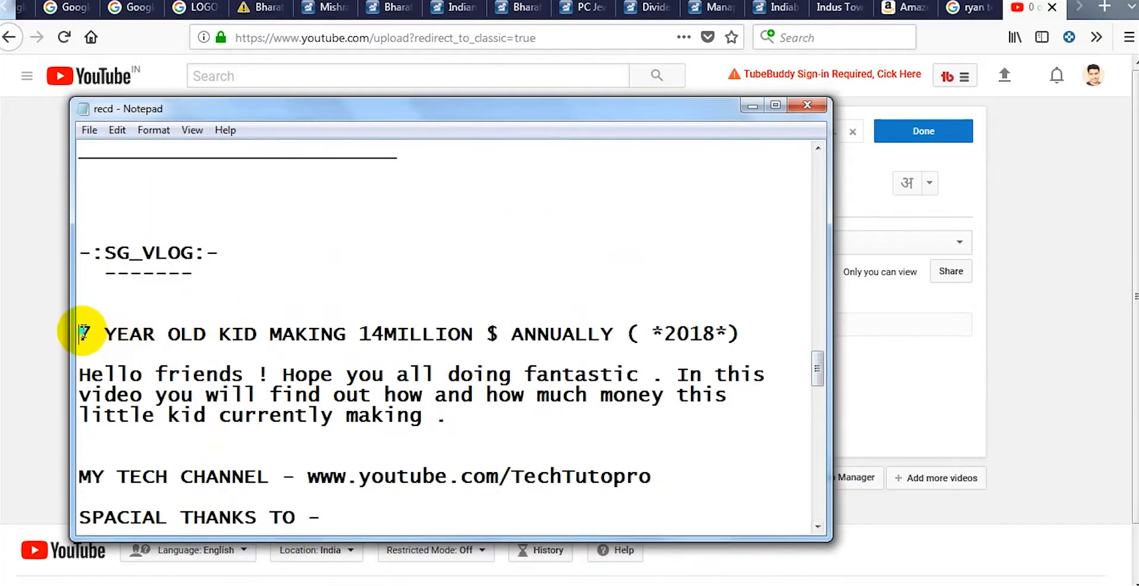
{"action": "left_click_drag", "start_coordinate": [81, 334], "coordinate": [710, 337]}
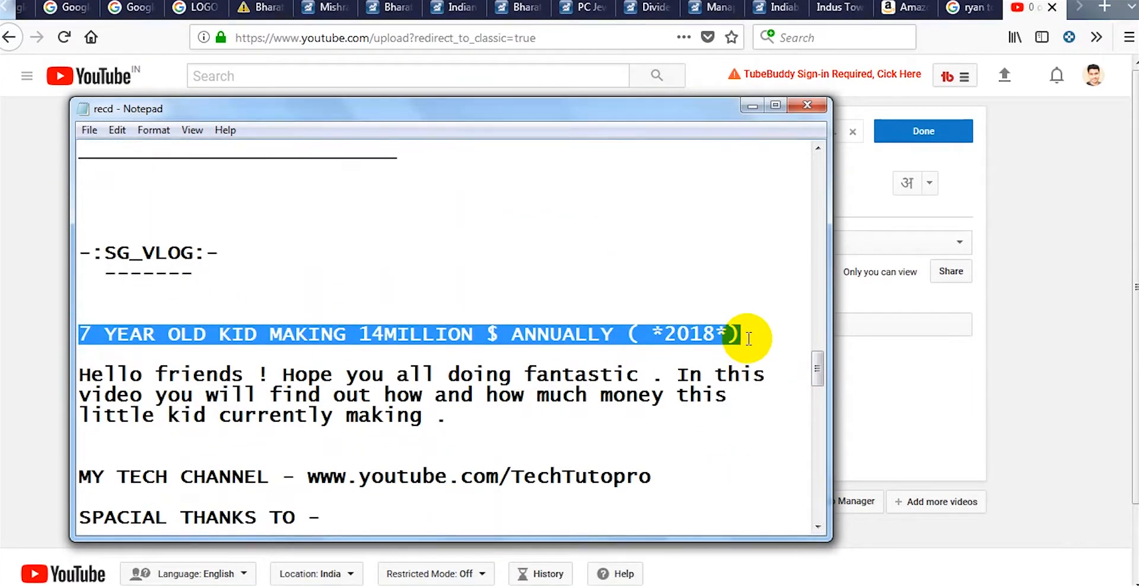
{"action": "key", "text": "ctrl+c"}
{"action": "left_click", "coordinate": [806, 106]}
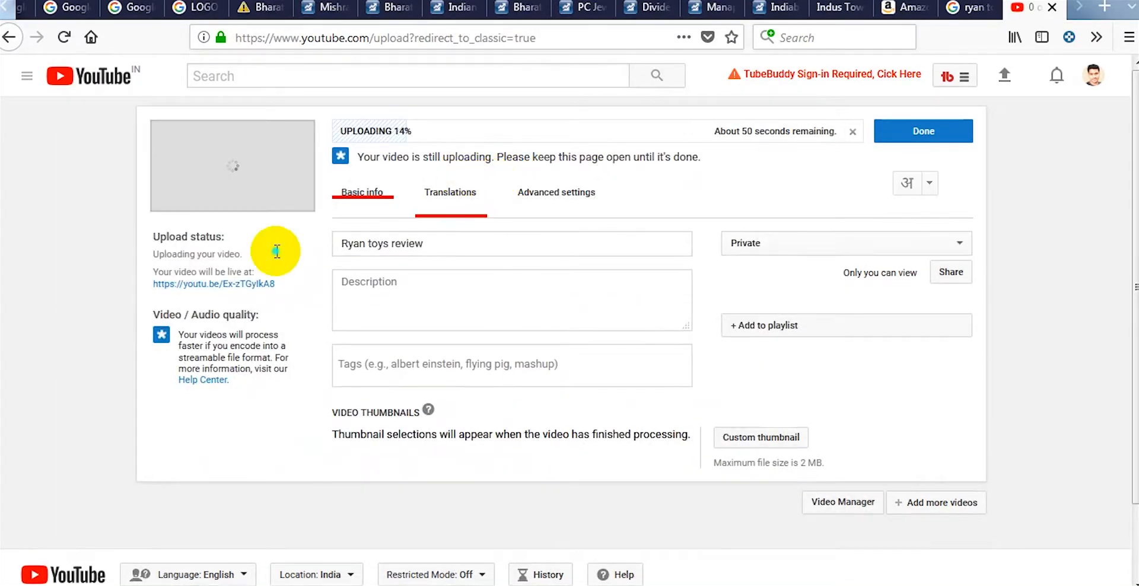
{"action": "triple_click", "coordinate": [392, 242]}
{"action": "key", "text": "ctrl+v"}
Paste the prepared description block from the notes into the video's Description field.
{"action": "left_click", "coordinate": [399, 559]}
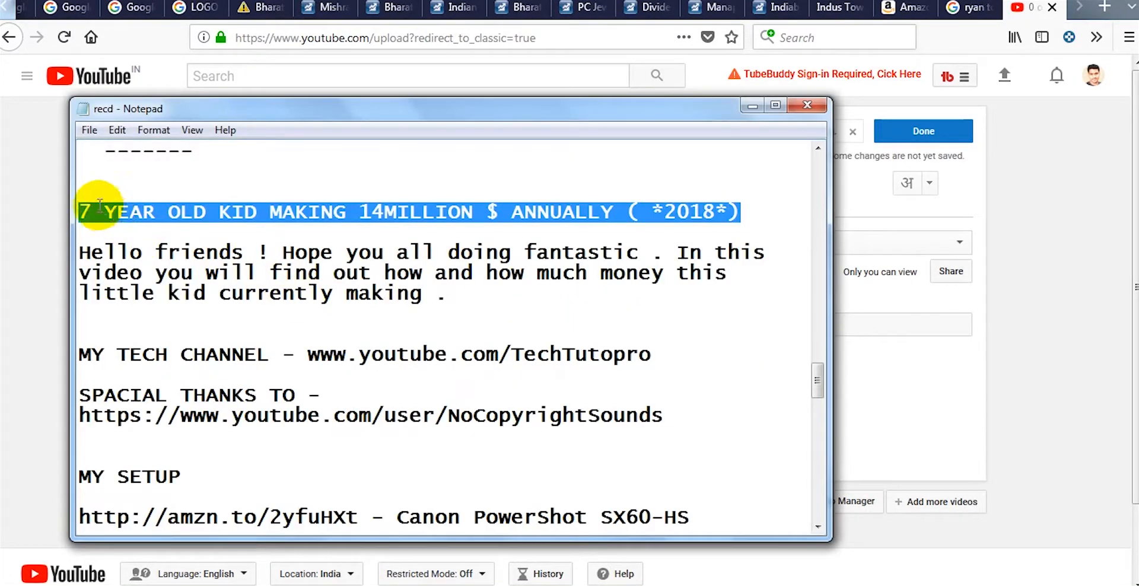
{"action": "left_click", "coordinate": [89, 213]}
{"action": "left_click_drag", "start_coordinate": [816, 374], "coordinate": [817, 434]}
{"action": "left_click_drag", "start_coordinate": [79, 169], "coordinate": [418, 337]}
{"action": "right_click", "coordinate": [418, 337]}
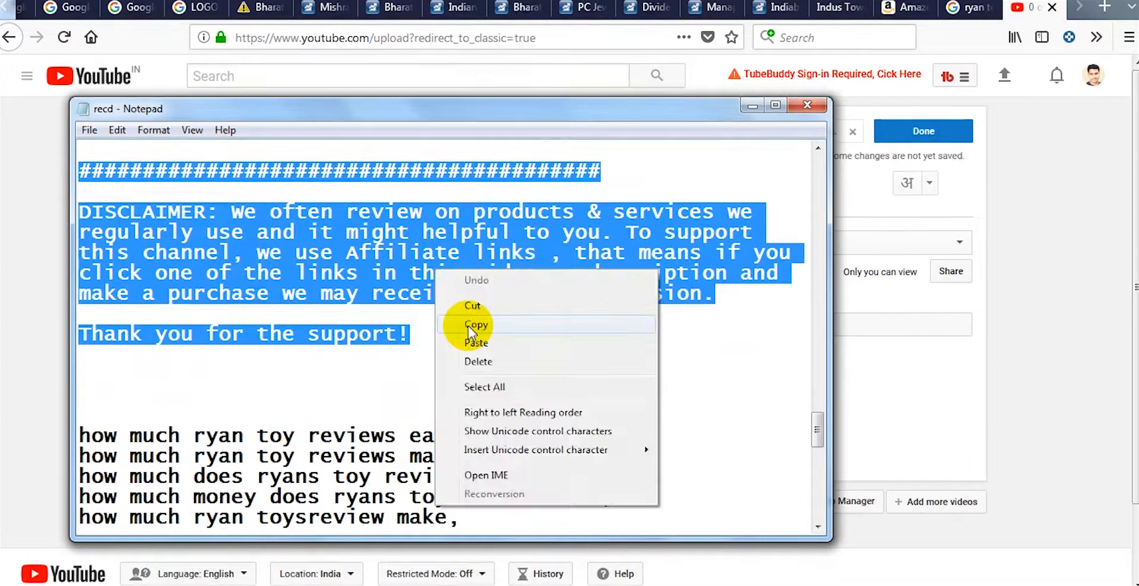
{"action": "left_click", "coordinate": [476, 322]}
{"action": "left_click", "coordinate": [752, 107]}
{"action": "left_click", "coordinate": [418, 281]}
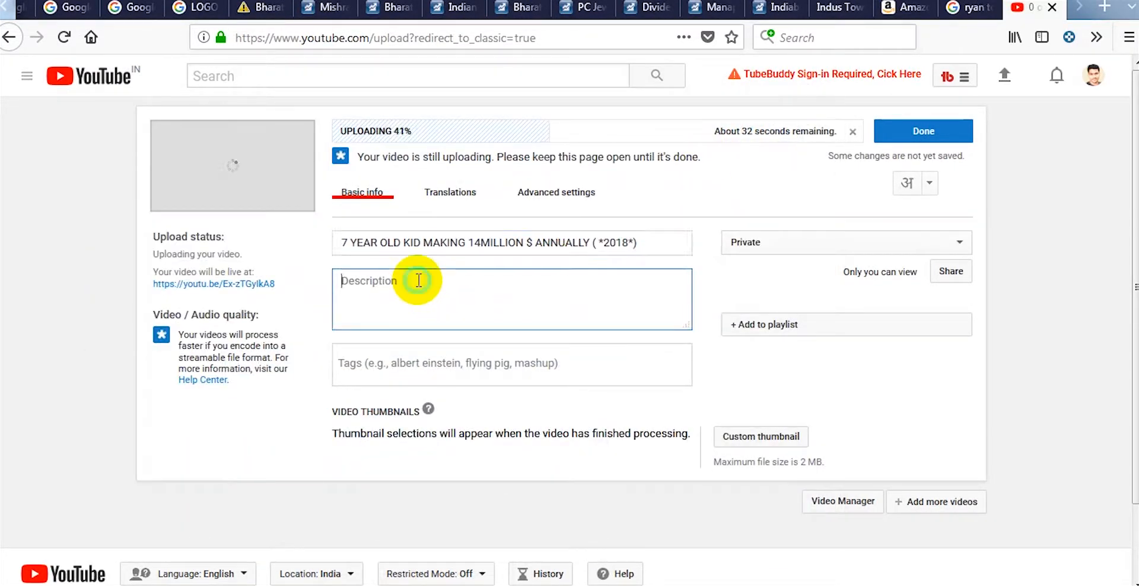
{"action": "key", "text": "ctrl+v"}
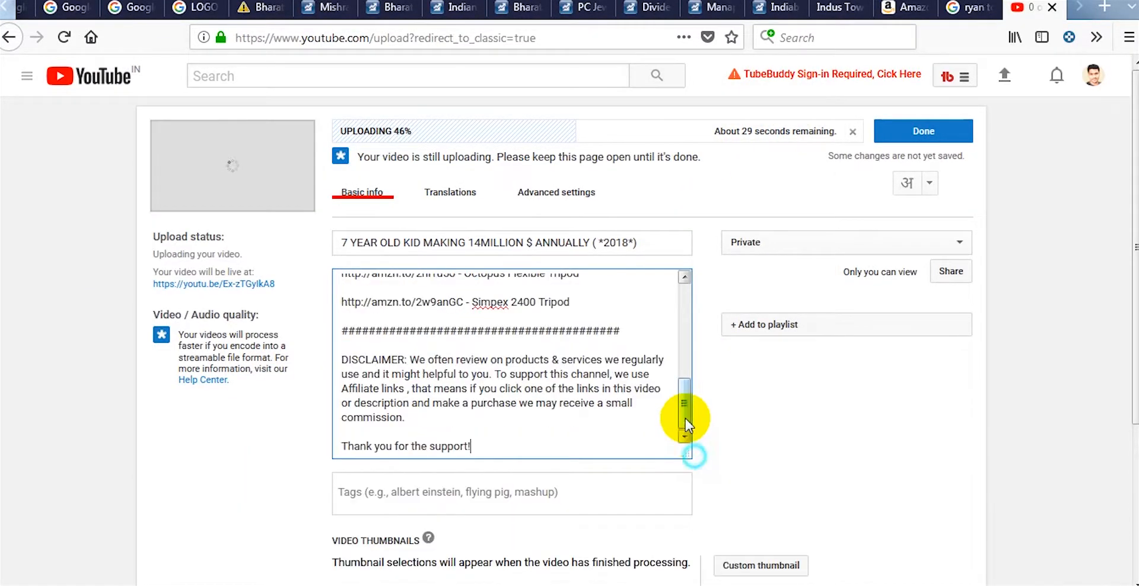
{"action": "mouse_move", "coordinate": [686, 414]}
{"action": "left_mouse_down"}
{"action": "mouse_move", "coordinate": [682, 290]}
{"action": "mouse_move", "coordinate": [685, 428]}
{"action": "left_mouse_up"}
{"action": "left_click", "coordinate": [434, 570]}
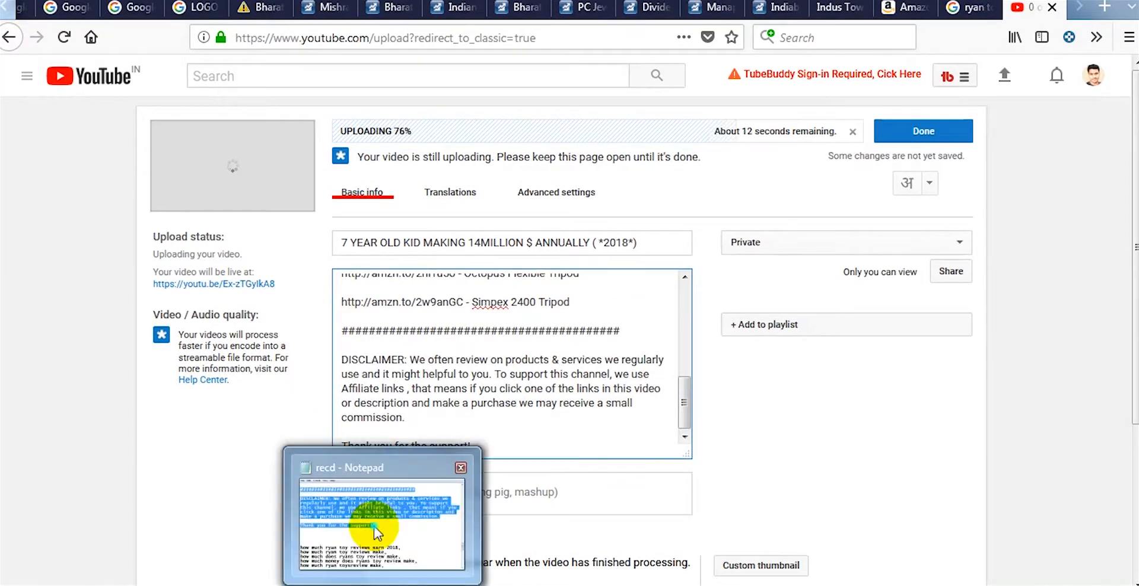
{"action": "left_click_drag", "start_coordinate": [816, 432], "coordinate": [816, 454]}
{"action": "mouse_move", "coordinate": [80, 205]}
{"action": "left_mouse_down"}
{"action": "mouse_move", "coordinate": [253, 532]}
{"action": "mouse_move", "coordinate": [197, 382]}
{"action": "left_mouse_up"}
Paste the prepared keyword list, ryan toy review through sg vlog, into the Tags field.
{"action": "right_click", "coordinate": [183, 354]}
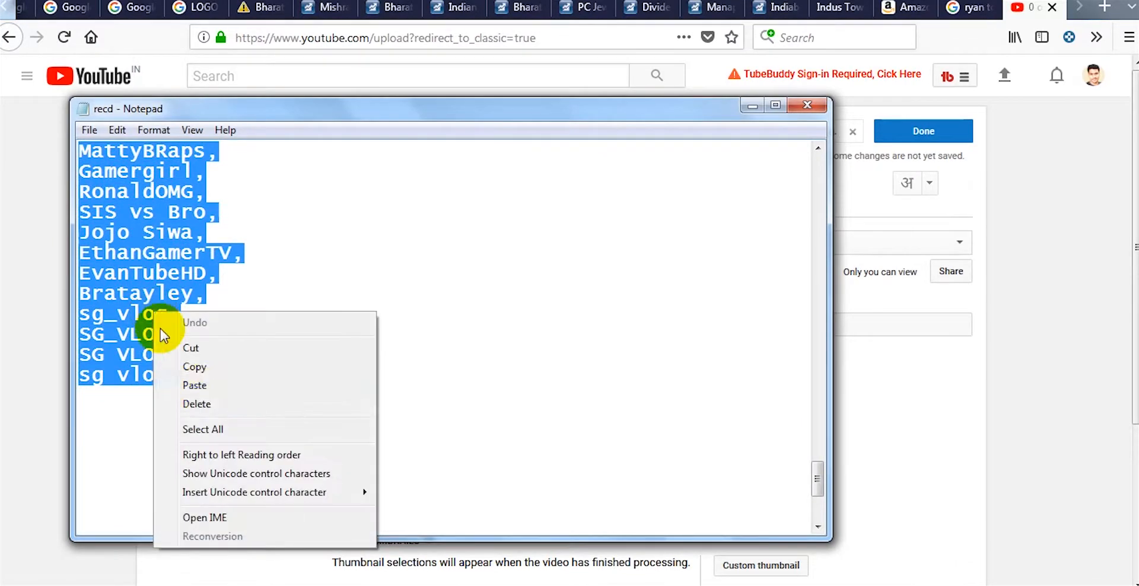
{"action": "left_click", "coordinate": [178, 363]}
{"action": "left_click", "coordinate": [752, 105]}
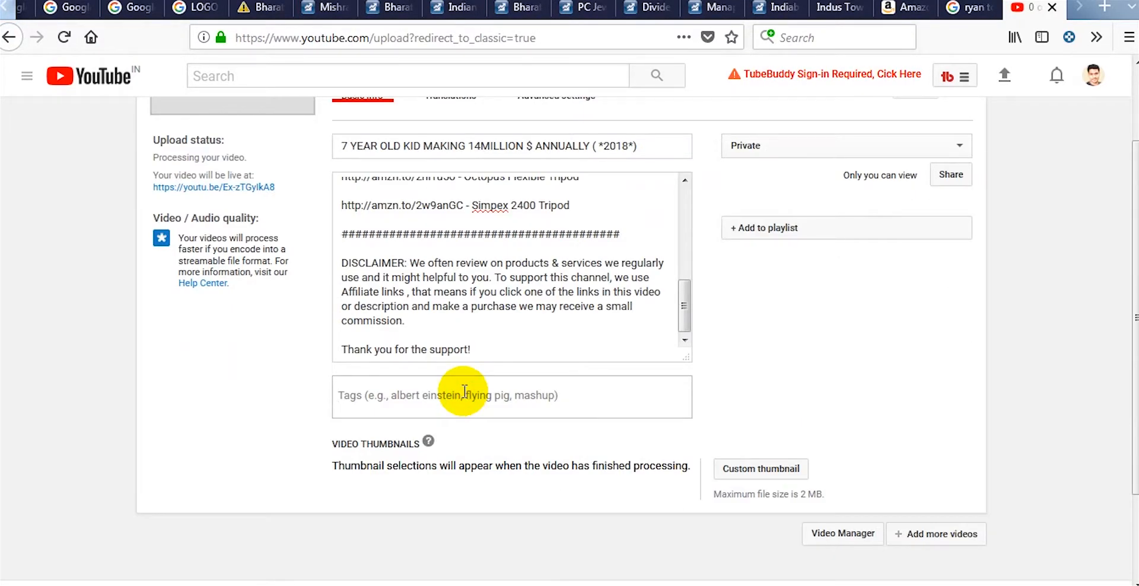
{"action": "key", "text": "ctrl+v"}
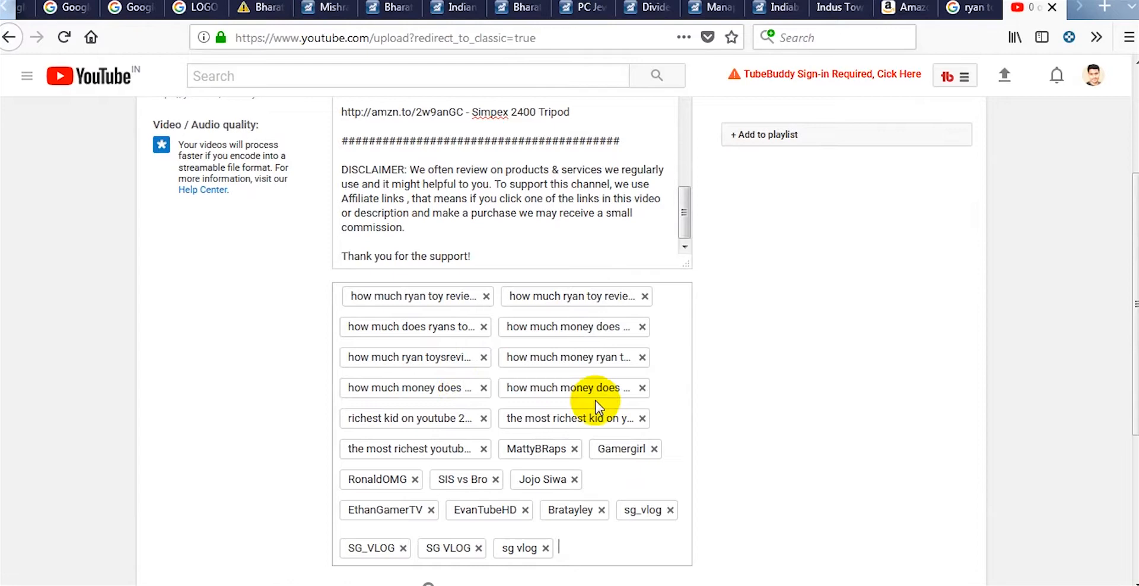
{"action": "scroll", "coordinate": [592, 430], "scroll_direction": "down", "scroll_amount": 2}
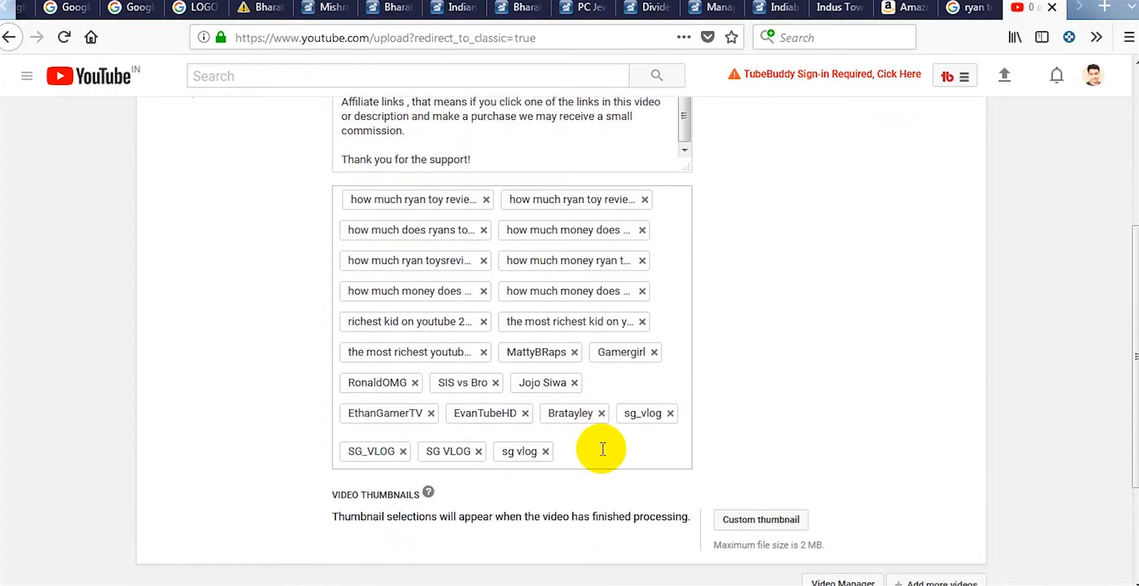
{"action": "key", "text": "BackSpace"}
{"action": "key", "text": "BackSpace"}
{"action": "scroll", "coordinate": [604, 454], "scroll_direction": "up", "scroll_amount": 1}
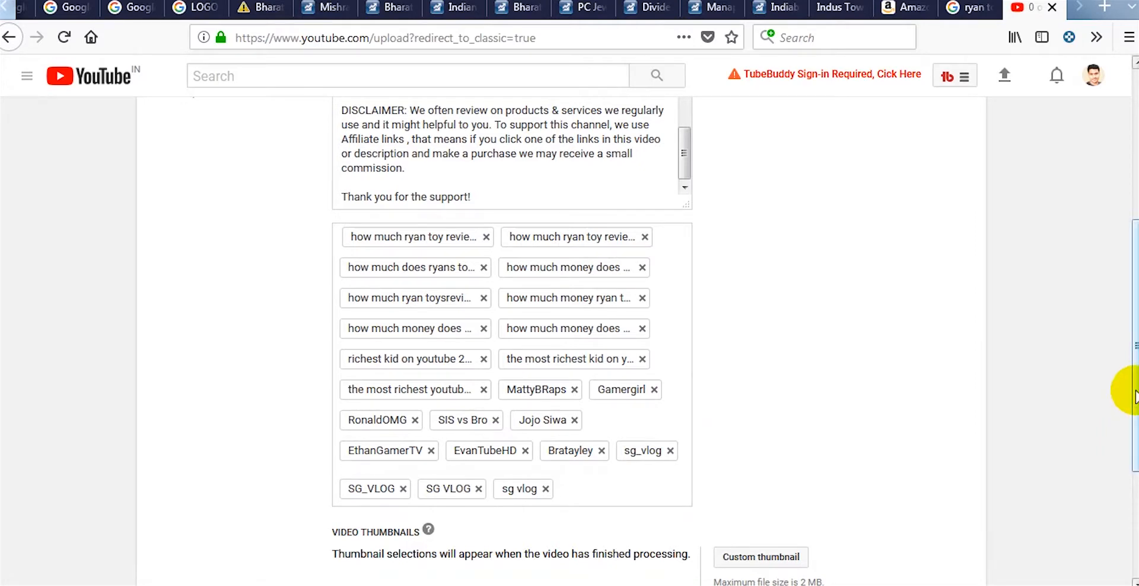
{"action": "left_click_drag", "start_coordinate": [1128, 392], "coordinate": [1130, 427]}
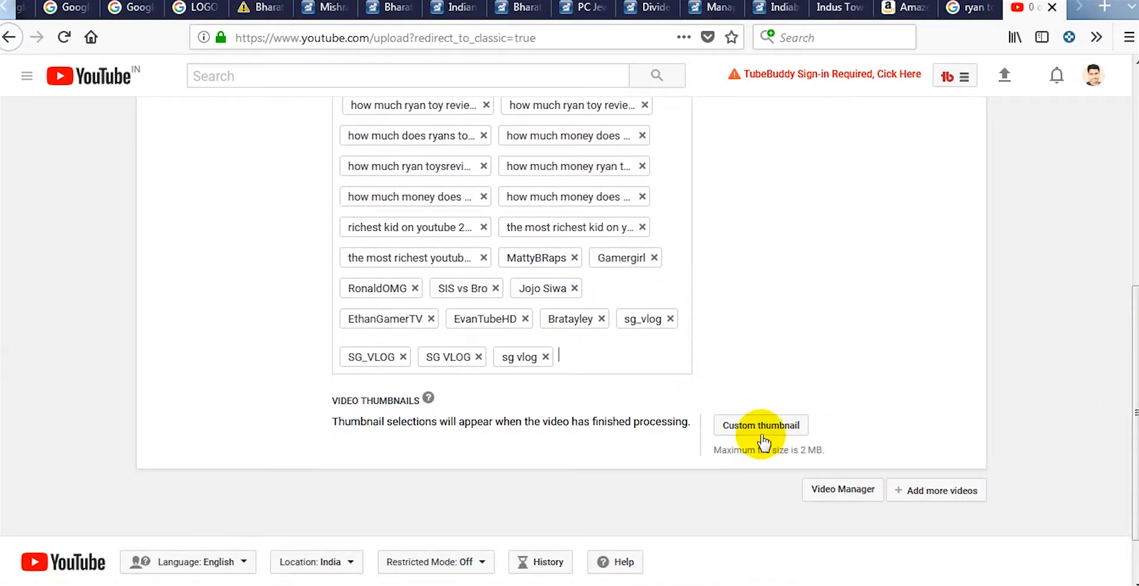
Upload Ryan.jpg as the custom thumbnail and remove tags until the too-long warning clears.
{"action": "left_click", "coordinate": [760, 424]}
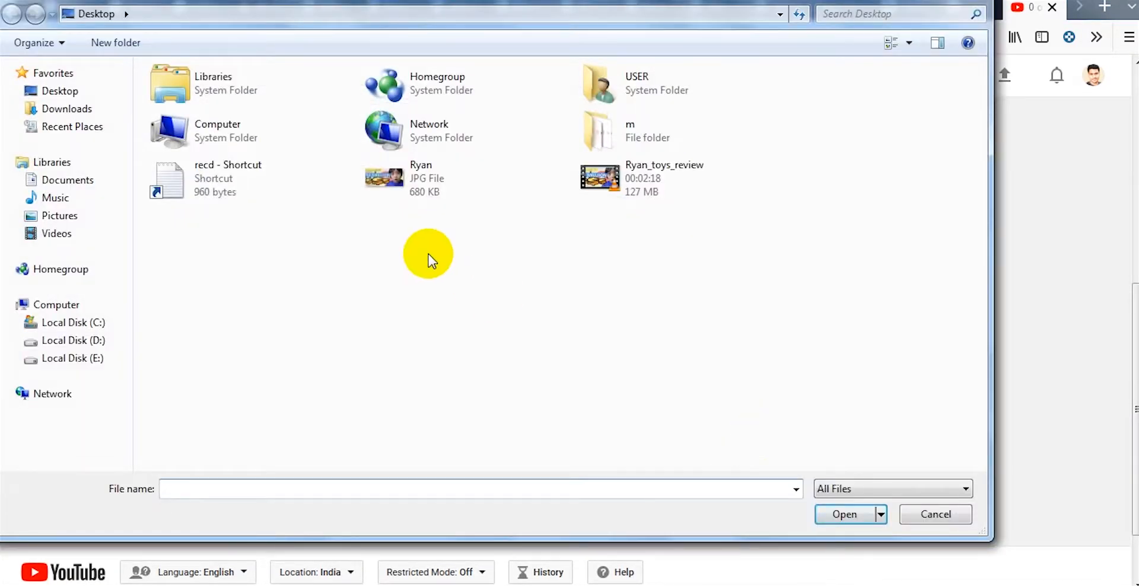
{"action": "left_click", "coordinate": [409, 178]}
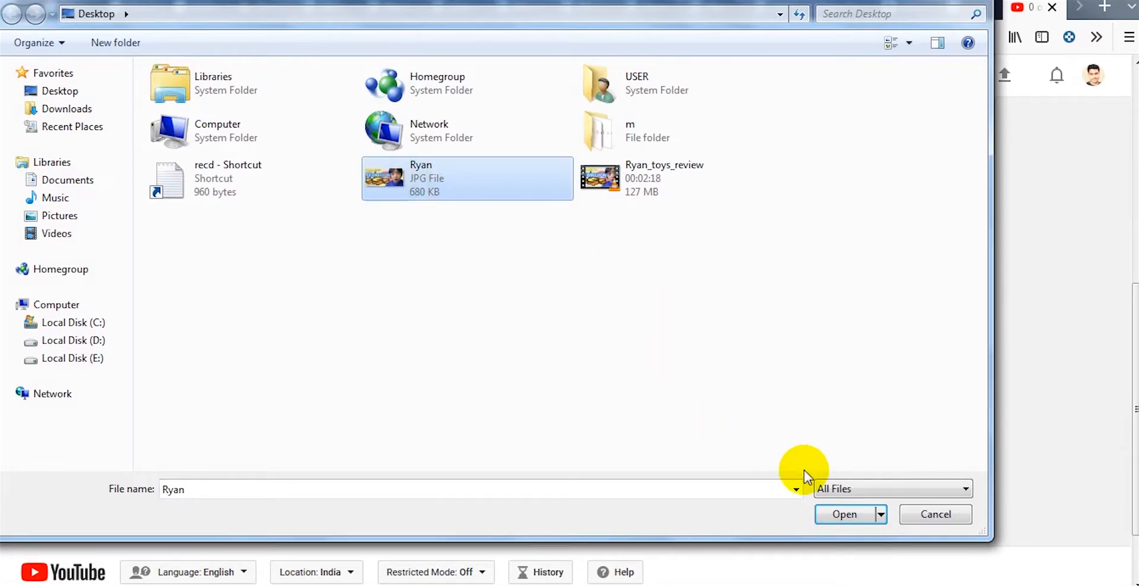
{"action": "left_click", "coordinate": [844, 513]}
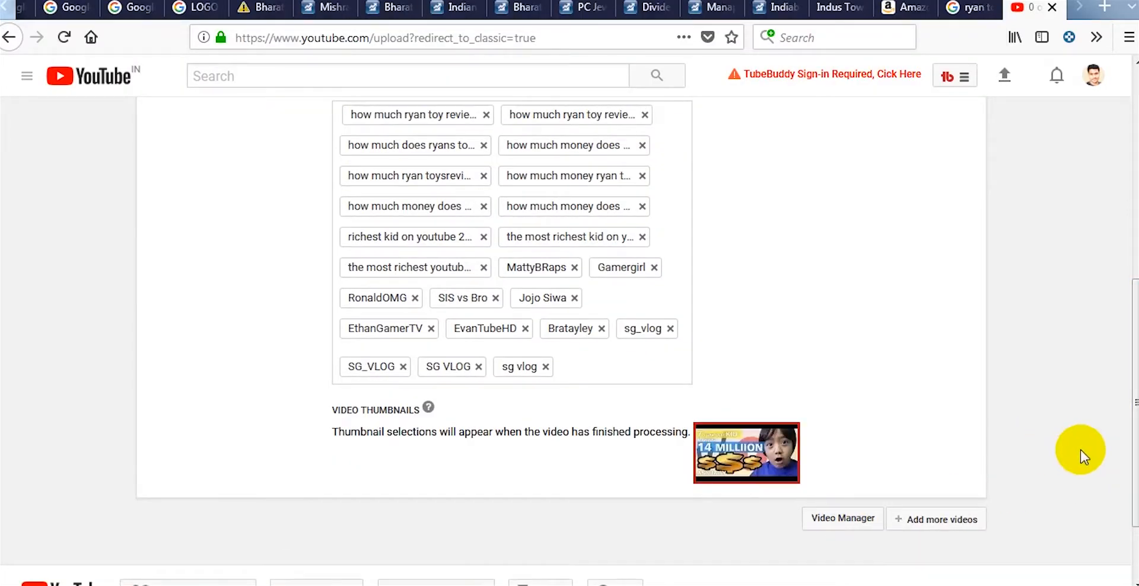
{"action": "left_click_drag", "start_coordinate": [1130, 462], "coordinate": [1119, 242]}
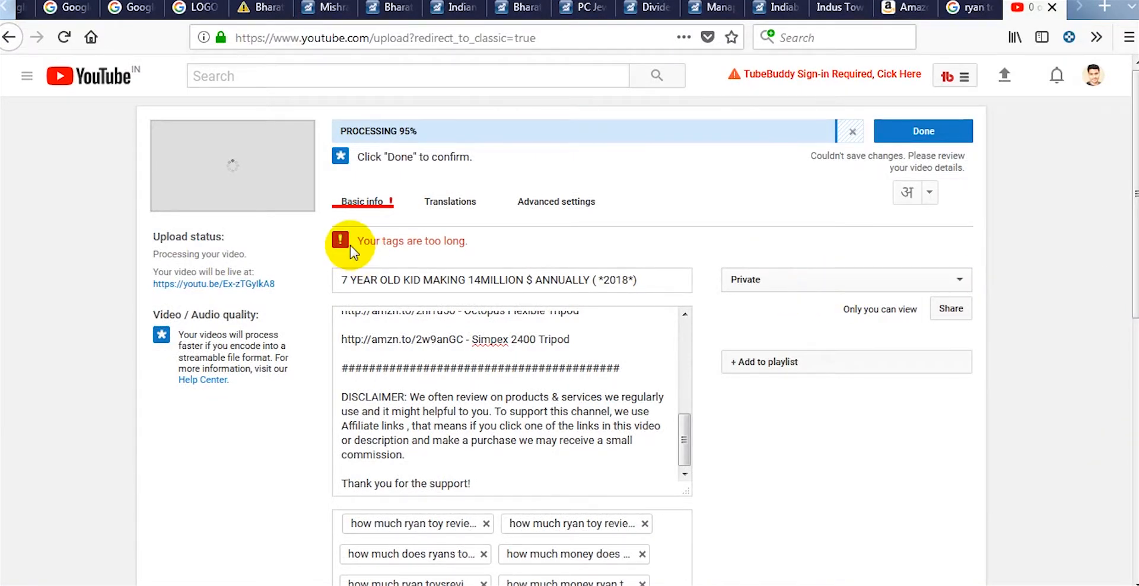
{"action": "left_click_drag", "start_coordinate": [358, 241], "coordinate": [418, 241]}
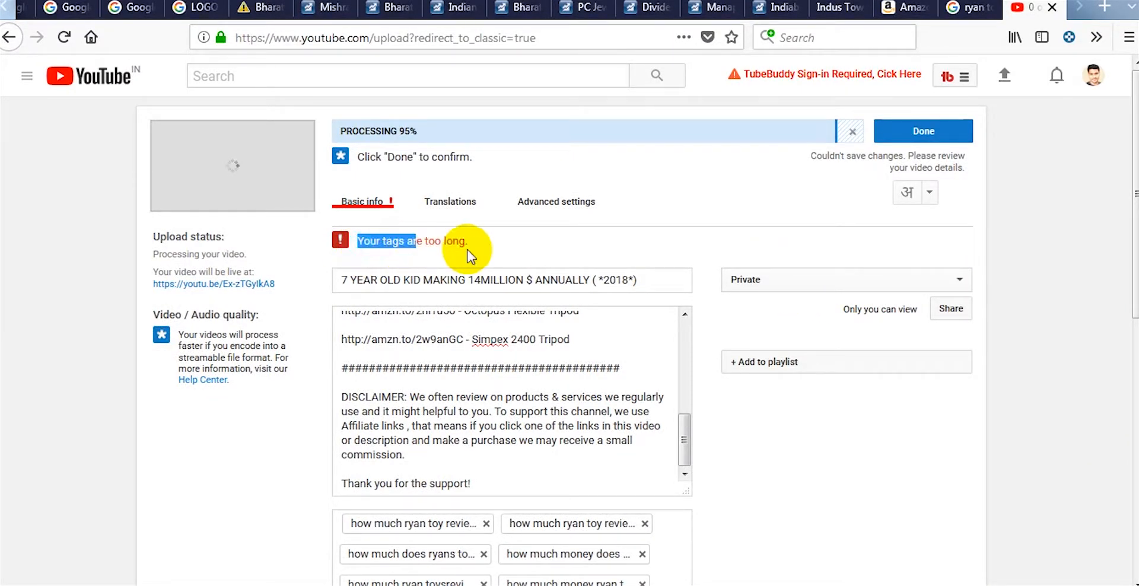
{"action": "left_click", "coordinate": [507, 239]}
{"action": "scroll", "coordinate": [570, 267], "scroll_direction": "down", "scroll_amount": 5}
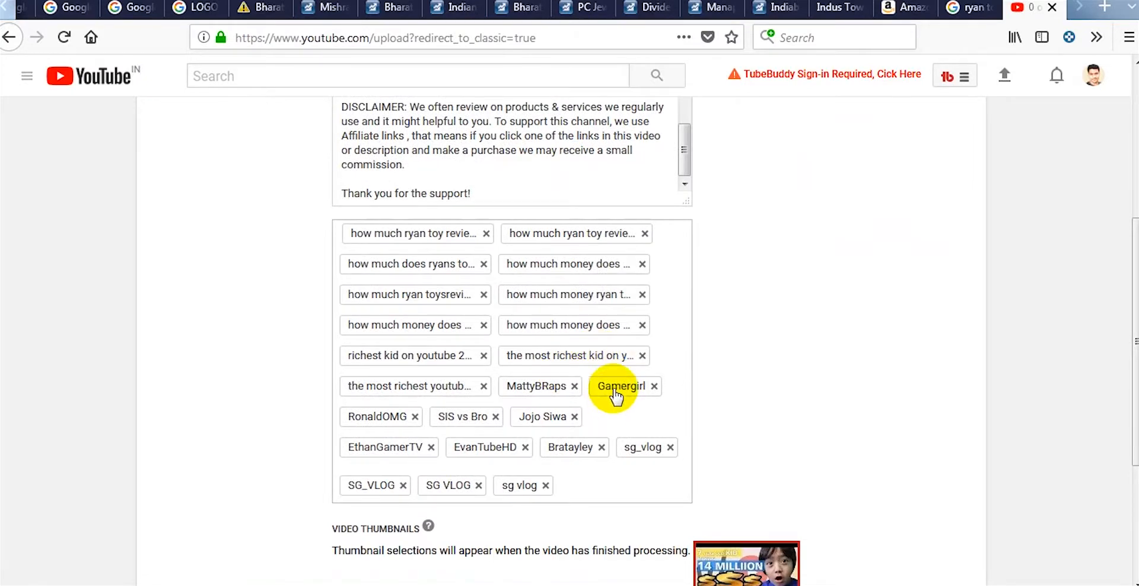
{"action": "scroll", "coordinate": [267, 356], "scroll_direction": "down", "scroll_amount": 3}
{"action": "scroll", "coordinate": [267, 356], "scroll_direction": "up", "scroll_amount": 3}
{"action": "left_click", "coordinate": [575, 386]}
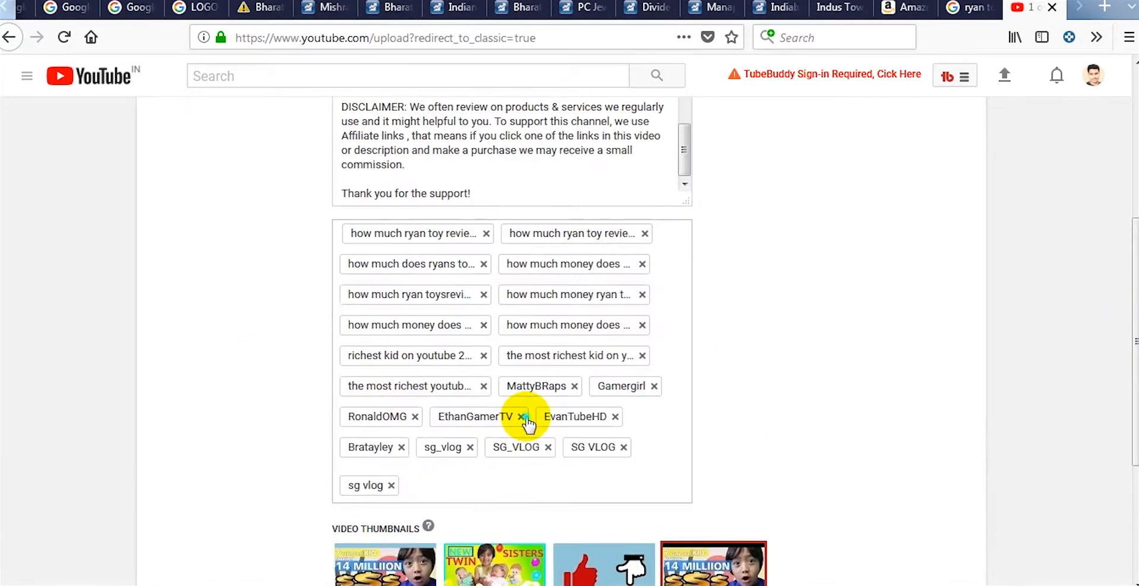
{"action": "scroll", "coordinate": [574, 389], "scroll_direction": "up", "scroll_amount": 4}
{"action": "scroll", "coordinate": [587, 405], "scroll_direction": "up", "scroll_amount": 2}
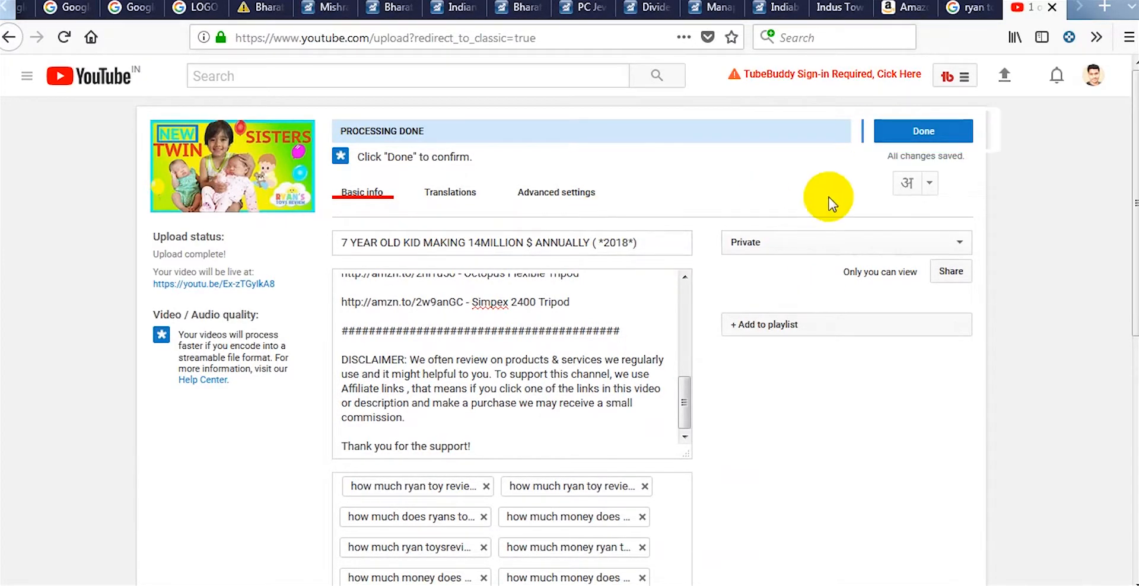
Finish the upload and go through Creator Studio to the video's End screen editor.
{"action": "left_click", "coordinate": [906, 139]}
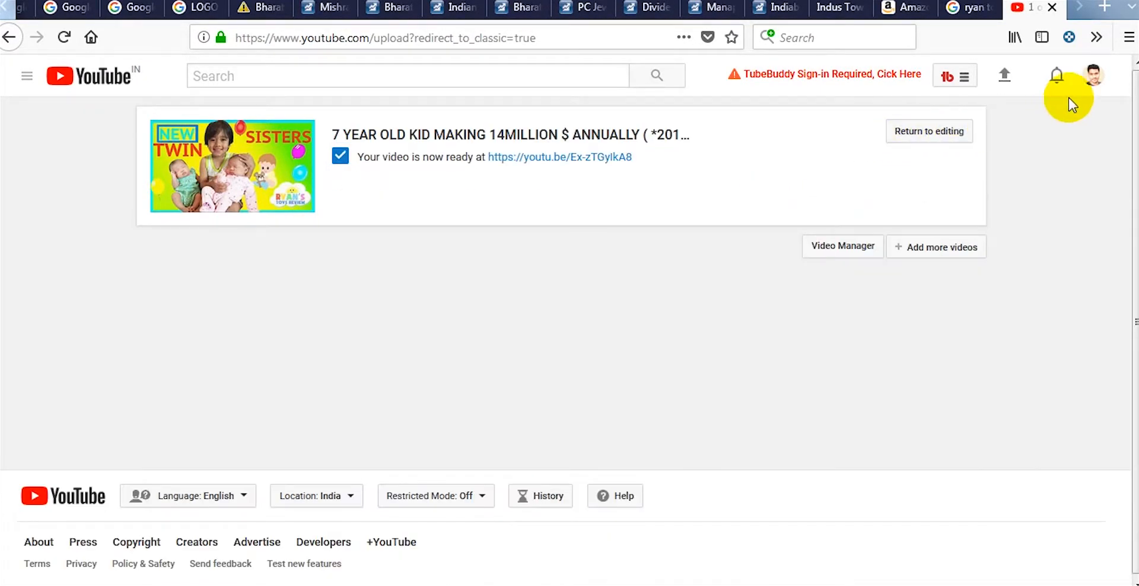
{"action": "left_click", "coordinate": [1093, 76]}
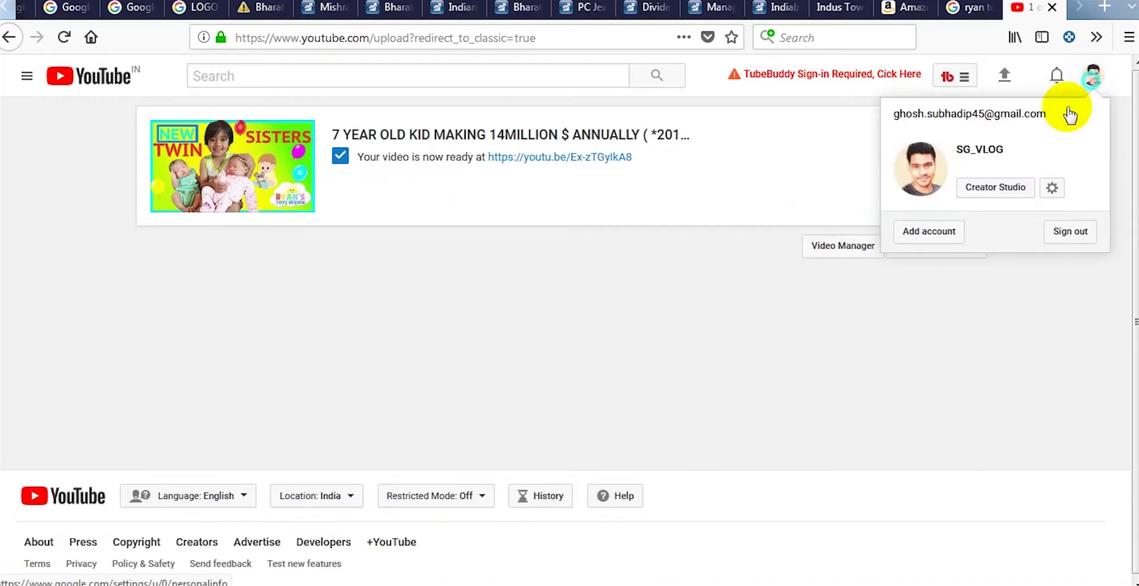
{"action": "left_click", "coordinate": [994, 187]}
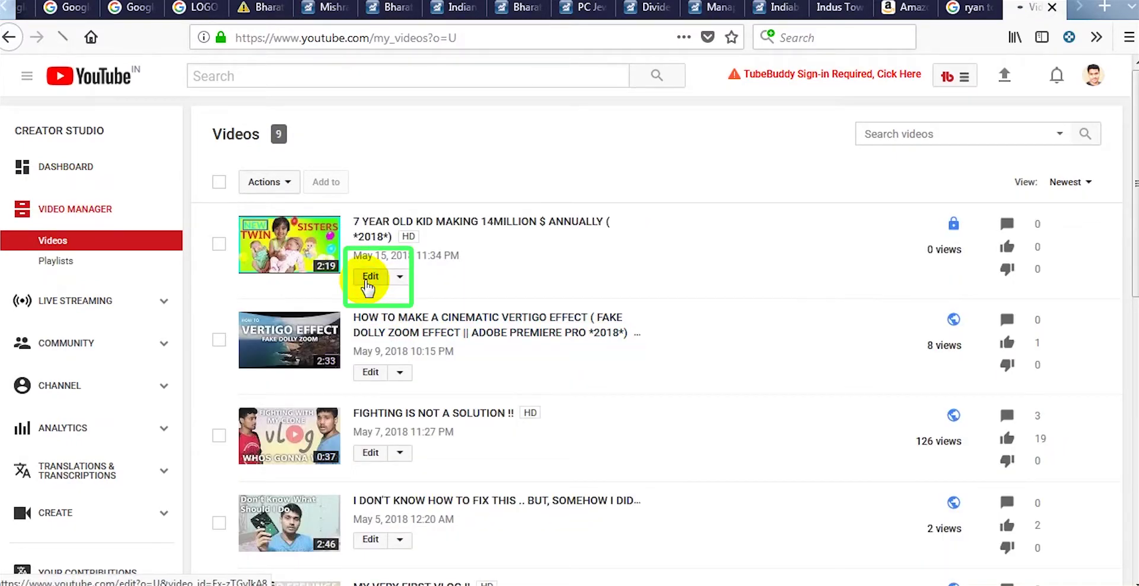
{"action": "left_click", "coordinate": [368, 277]}
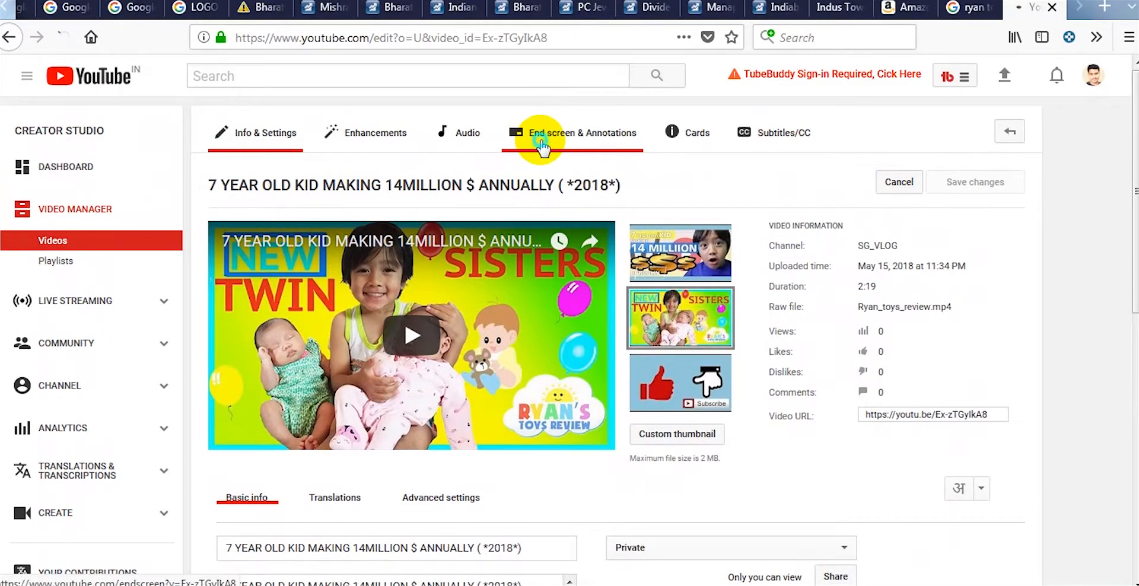
{"action": "left_click", "coordinate": [545, 142]}
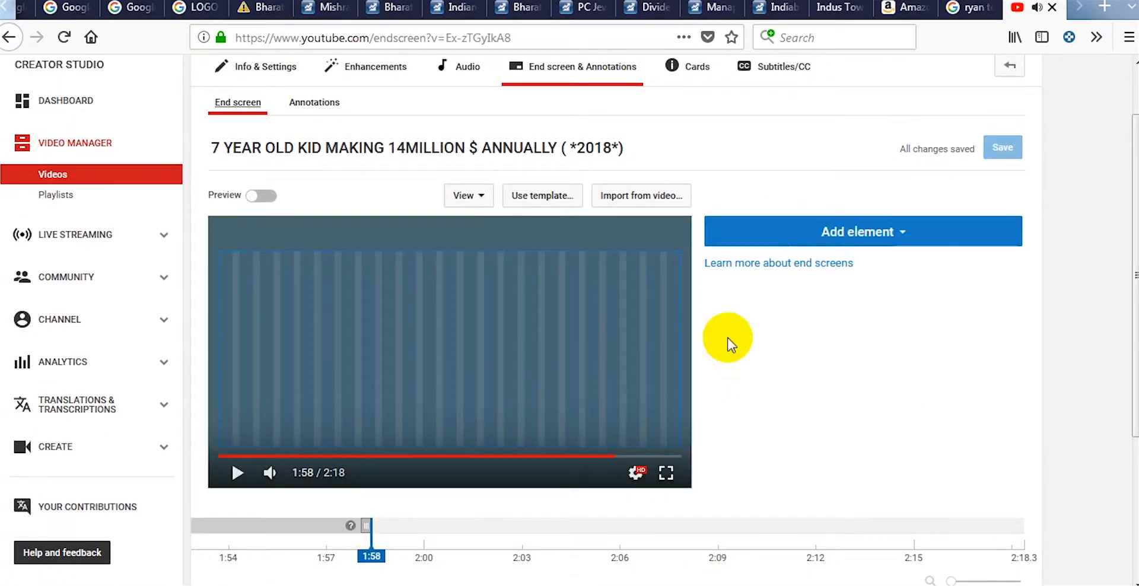
Add a subscribe element and a recent-upload video element placed at the bottom-left.
{"action": "left_click", "coordinate": [863, 232]}
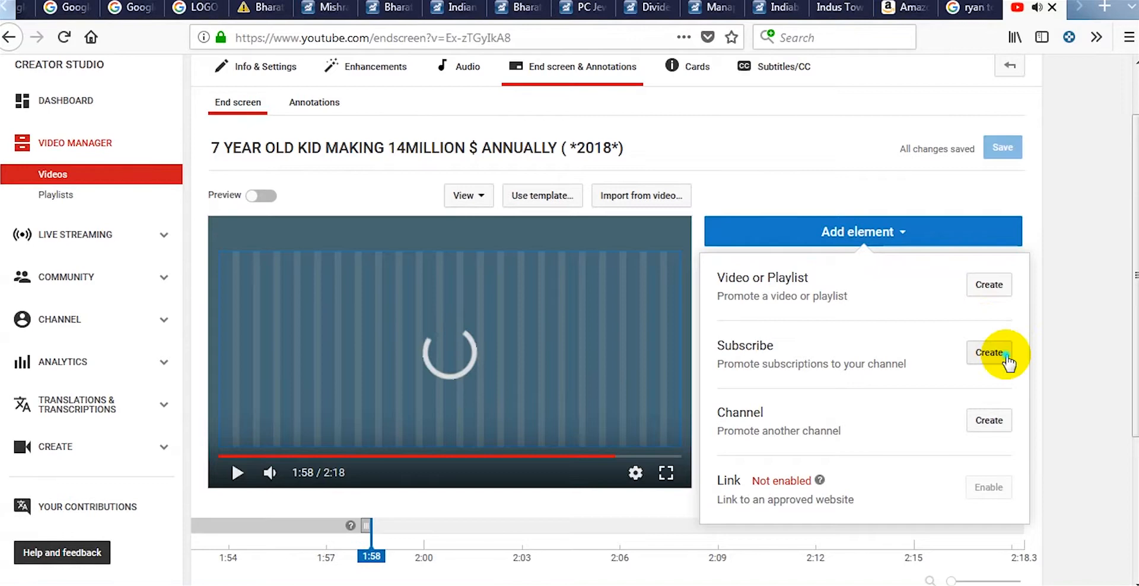
{"action": "left_click", "coordinate": [988, 352]}
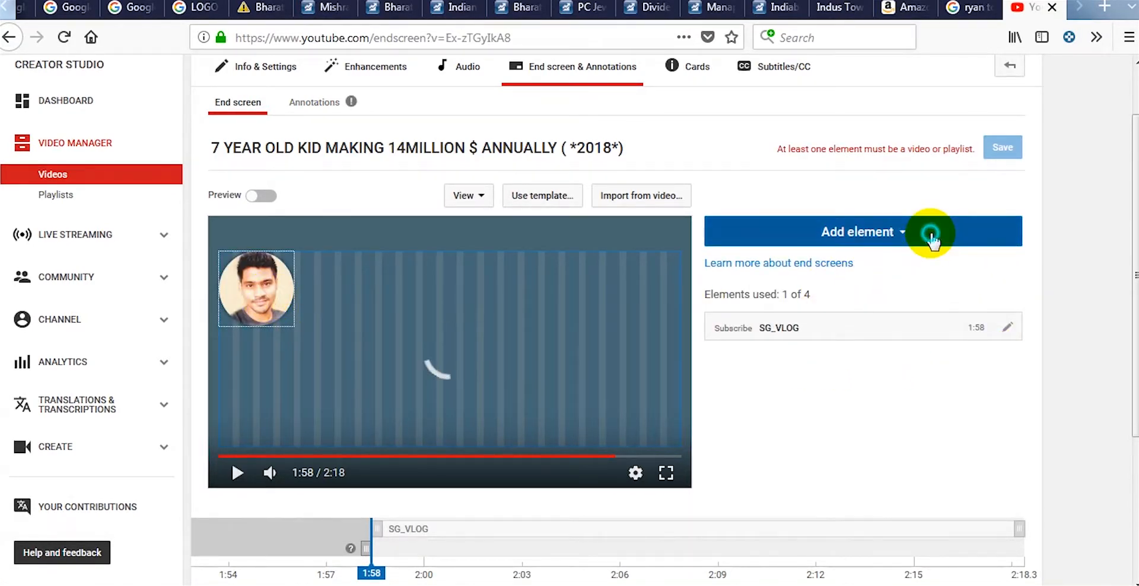
{"action": "left_click", "coordinate": [933, 238]}
{"action": "left_click", "coordinate": [988, 284]}
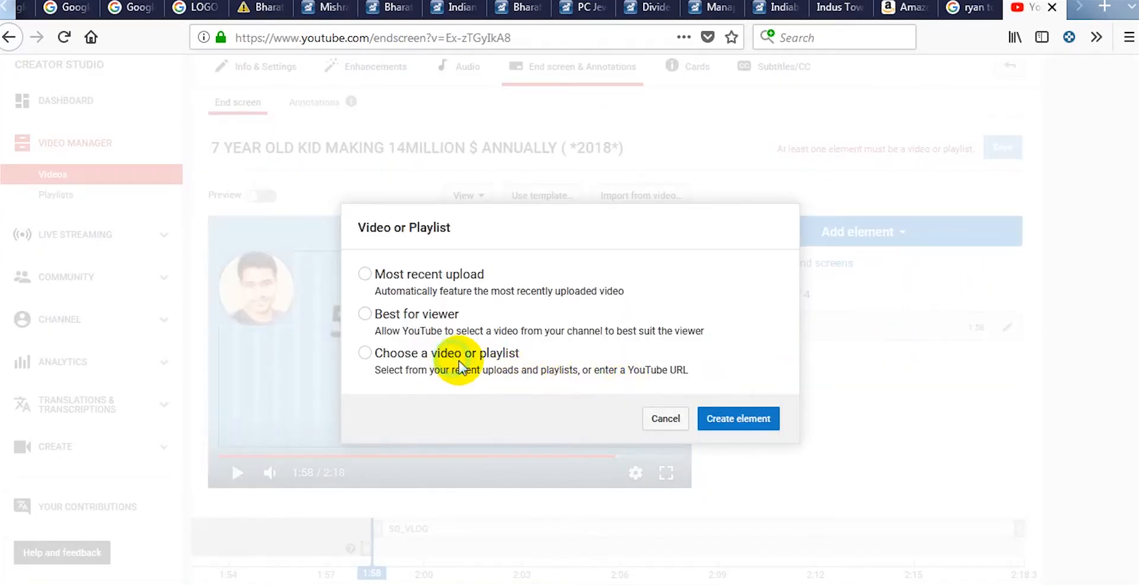
{"action": "left_click", "coordinate": [365, 353]}
{"action": "scroll", "coordinate": [579, 374], "scroll_direction": "down", "scroll_amount": 3}
{"action": "left_click", "coordinate": [560, 419]}
{"action": "left_click", "coordinate": [738, 418]}
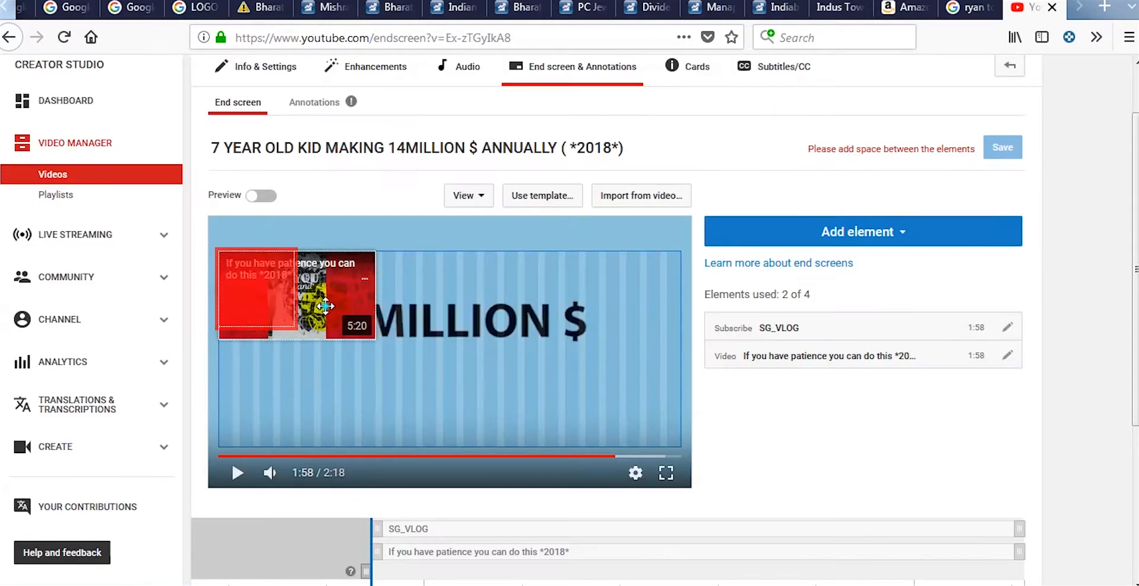
{"action": "left_click_drag", "start_coordinate": [325, 307], "coordinate": [293, 410]}
Add a second video element for the Vertigo effect tutorial and preview the end screen.
{"action": "left_click", "coordinate": [863, 232]}
{"action": "left_click", "coordinate": [988, 285]}
{"action": "left_click", "coordinate": [365, 227]}
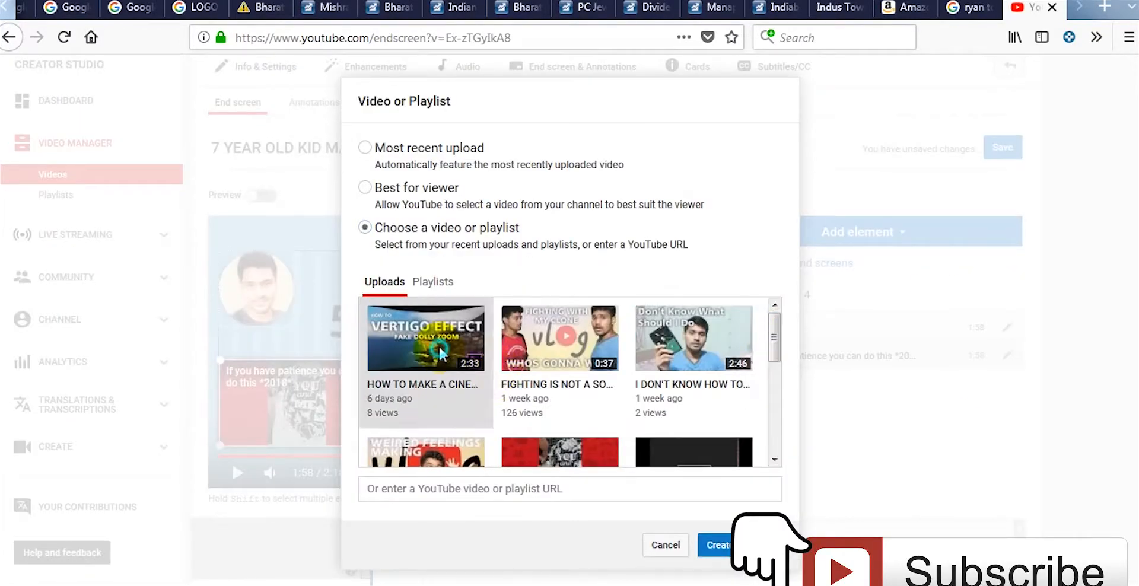
{"action": "left_click", "coordinate": [425, 338]}
{"action": "left_click", "coordinate": [720, 544]}
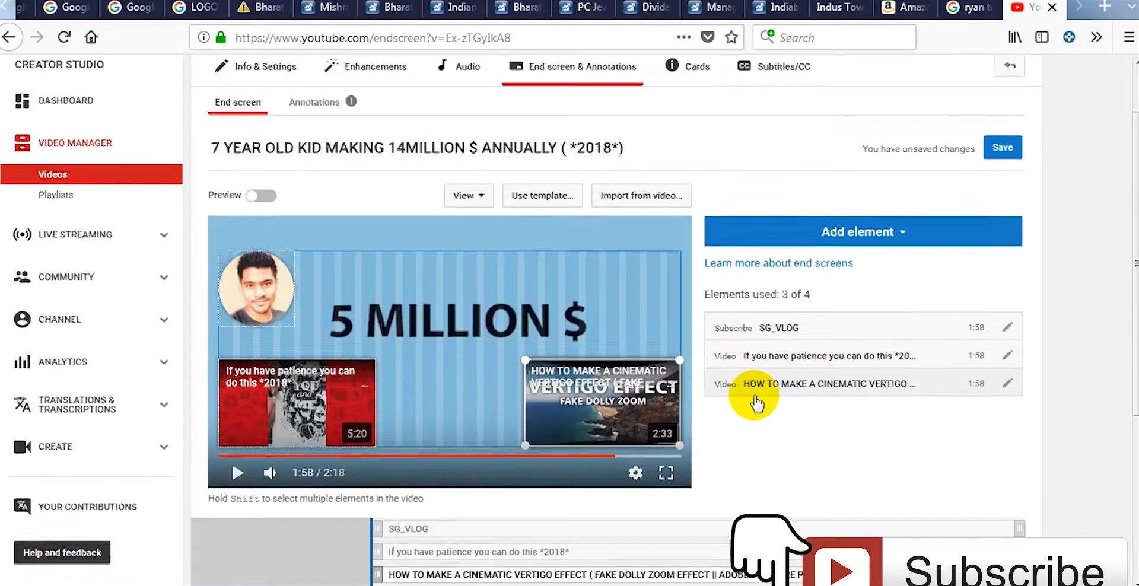
{"action": "scroll", "coordinate": [756, 401], "scroll_direction": "down", "scroll_amount": 3}
{"action": "left_click", "coordinate": [261, 98]}
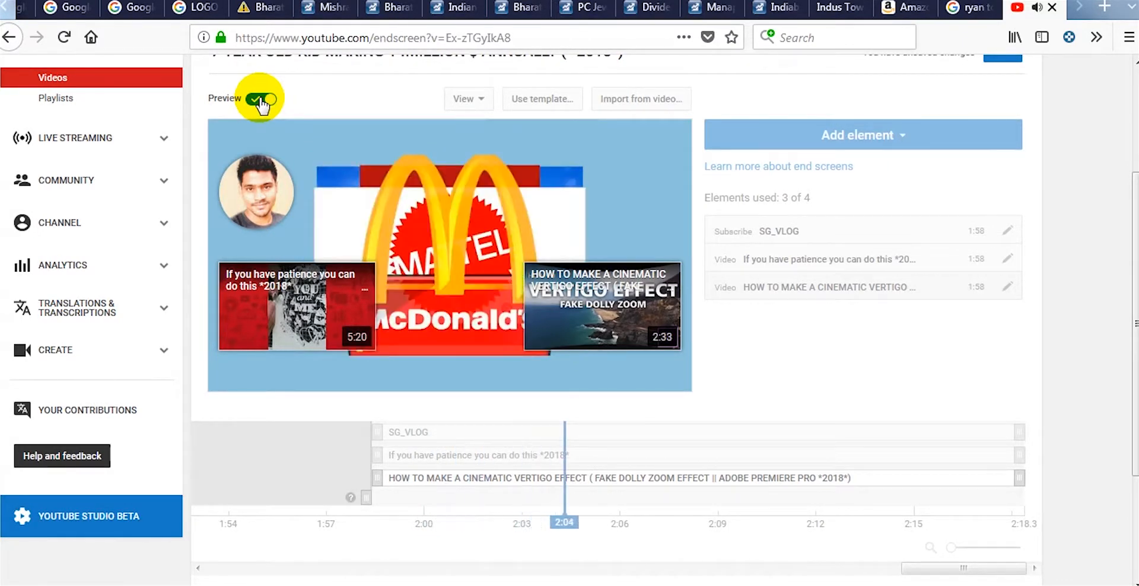
Leave the preview, set element timings around 2:10 and save the end screen.
{"action": "left_click", "coordinate": [261, 98]}
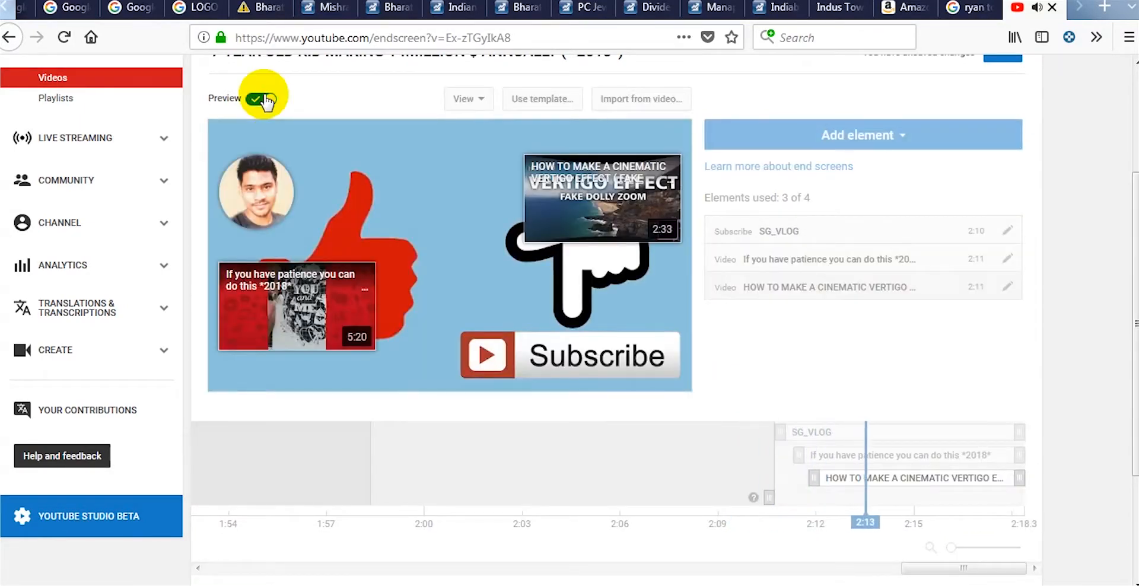
{"action": "left_click", "coordinate": [261, 99]}
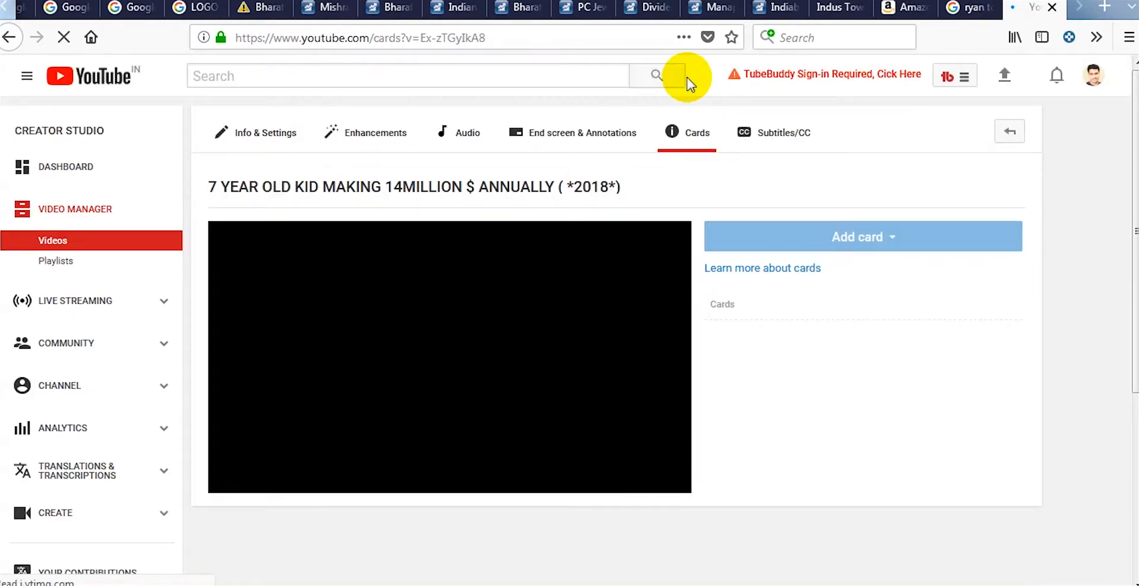
{"action": "scroll", "coordinate": [824, 201], "scroll_direction": "down", "scroll_amount": 1}
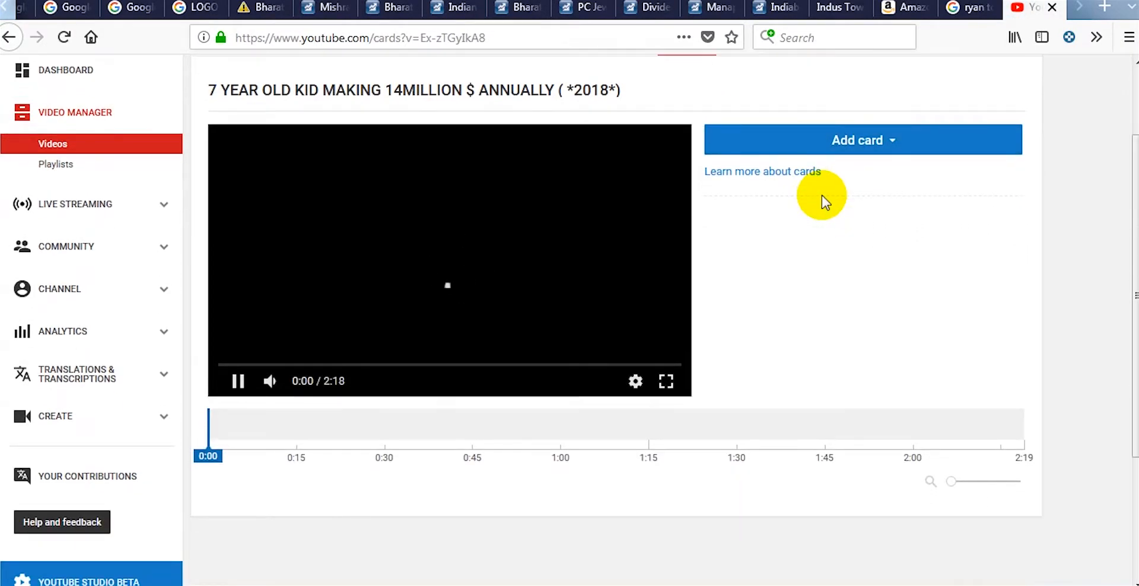
Add a video card for the cinematic vertigo effect tutorial at 0:52.
{"action": "left_click", "coordinate": [325, 446]}
{"action": "left_click_drag", "start_coordinate": [325, 446], "coordinate": [516, 449]}
{"action": "left_click", "coordinate": [478, 457]}
{"action": "left_click", "coordinate": [237, 381]}
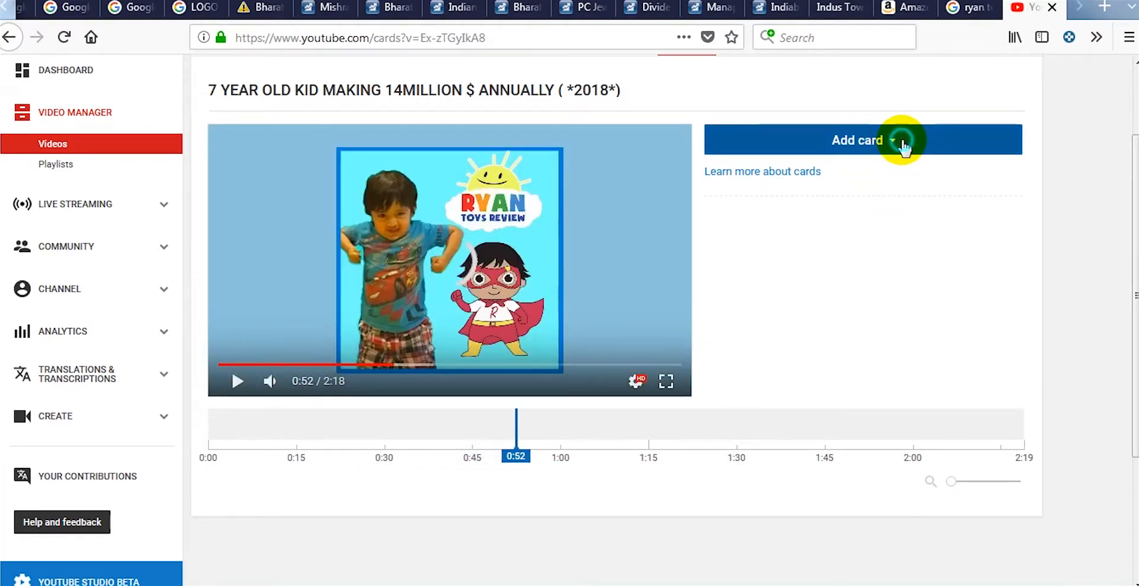
{"action": "left_click", "coordinate": [898, 140]}
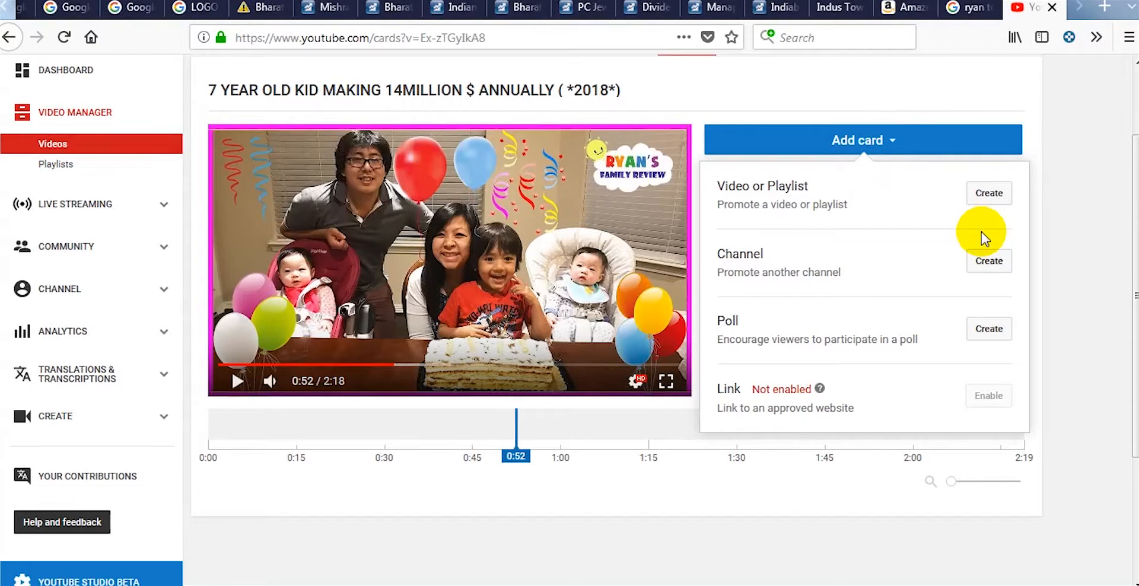
{"action": "left_click", "coordinate": [988, 193]}
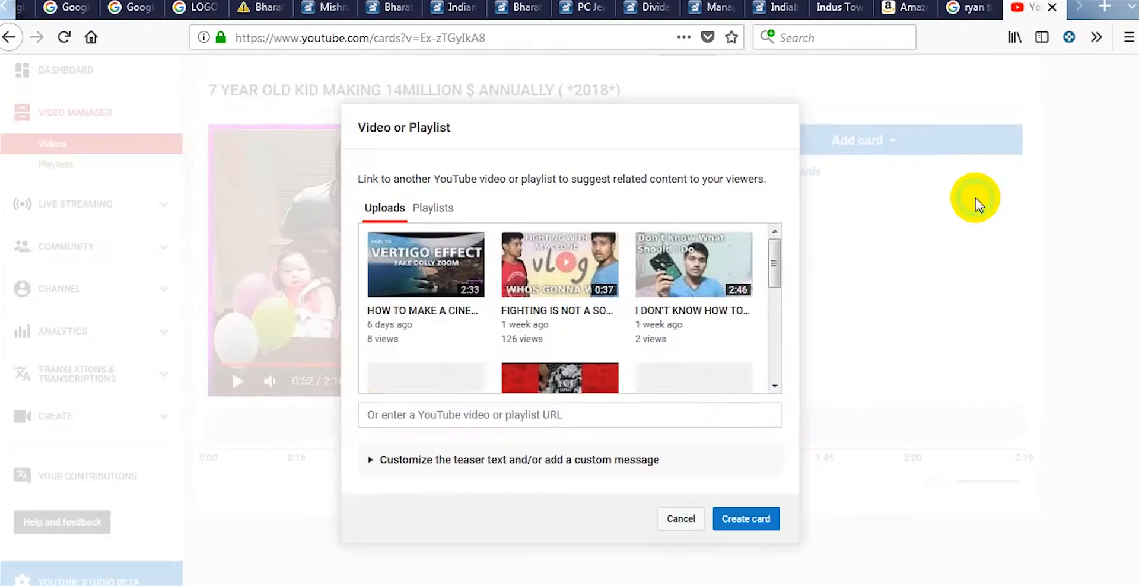
{"action": "left_click", "coordinate": [425, 283]}
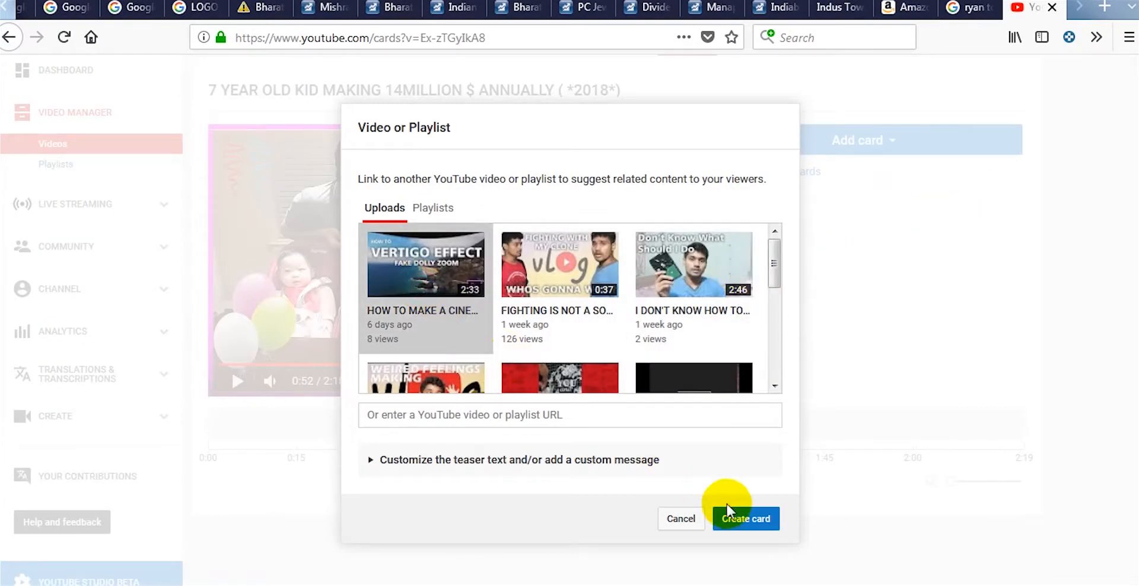
{"action": "left_click", "coordinate": [739, 519]}
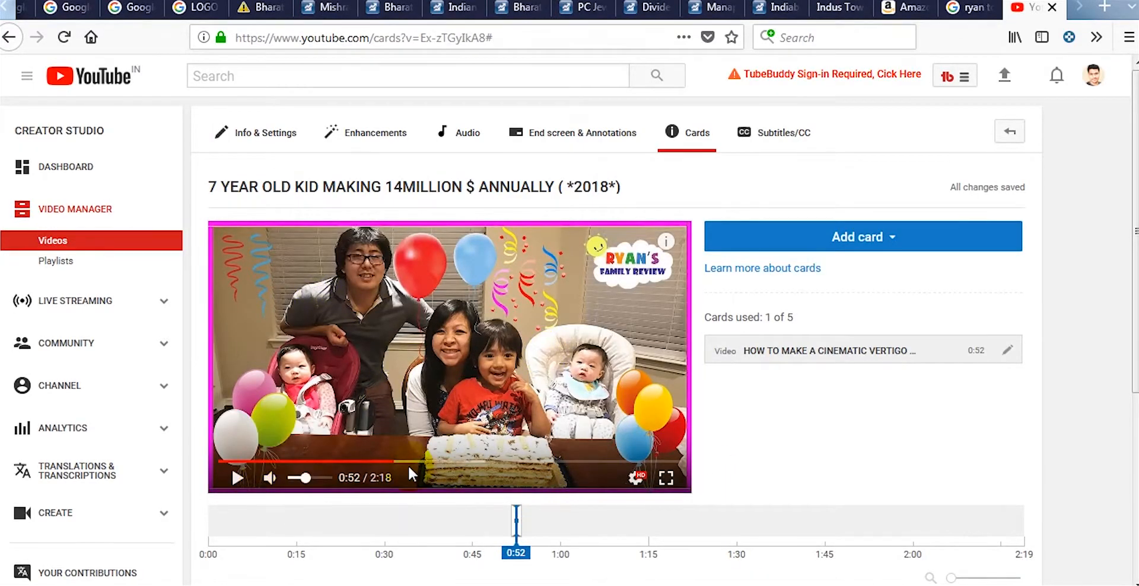
Play ahead to 1:35 for the FIGHTING IS NOT A SOLUTION !! card, then go to Info & Settings.
{"action": "left_click", "coordinate": [239, 479]}
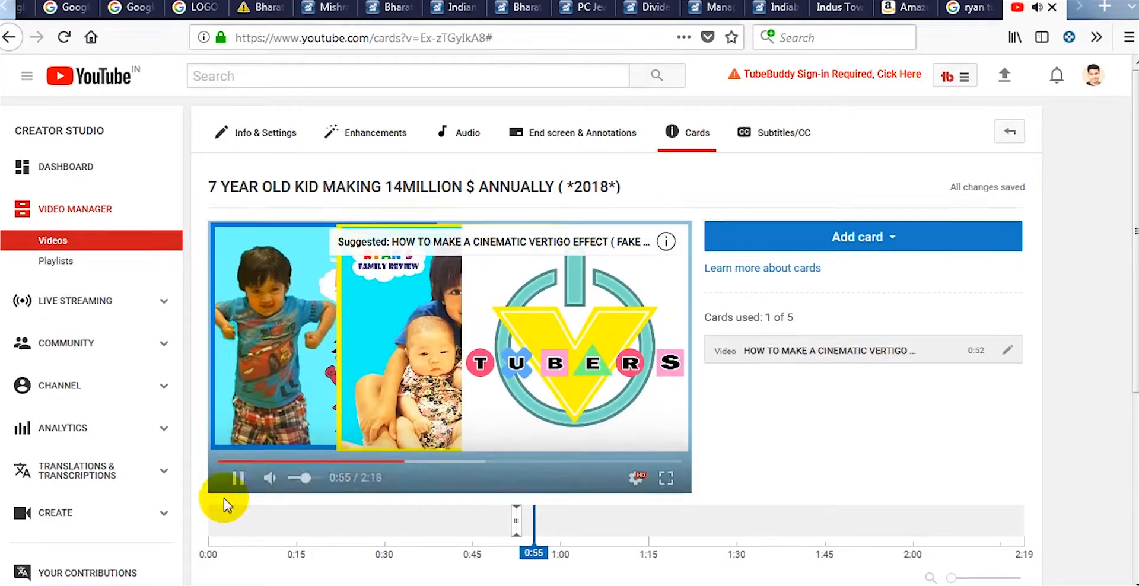
{"action": "left_click", "coordinate": [238, 479]}
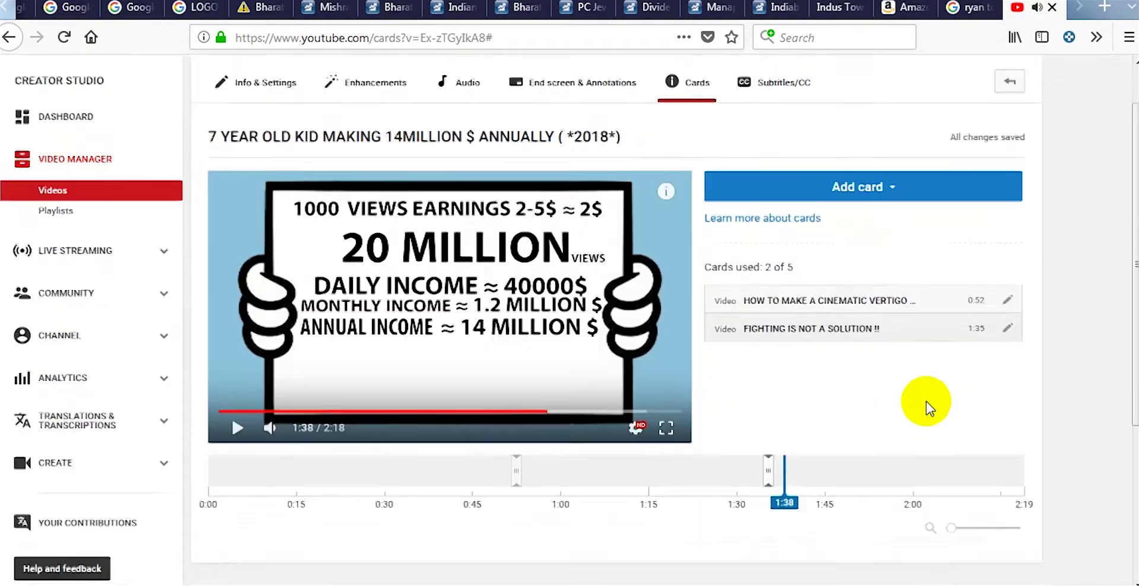
{"action": "left_click", "coordinate": [267, 133]}
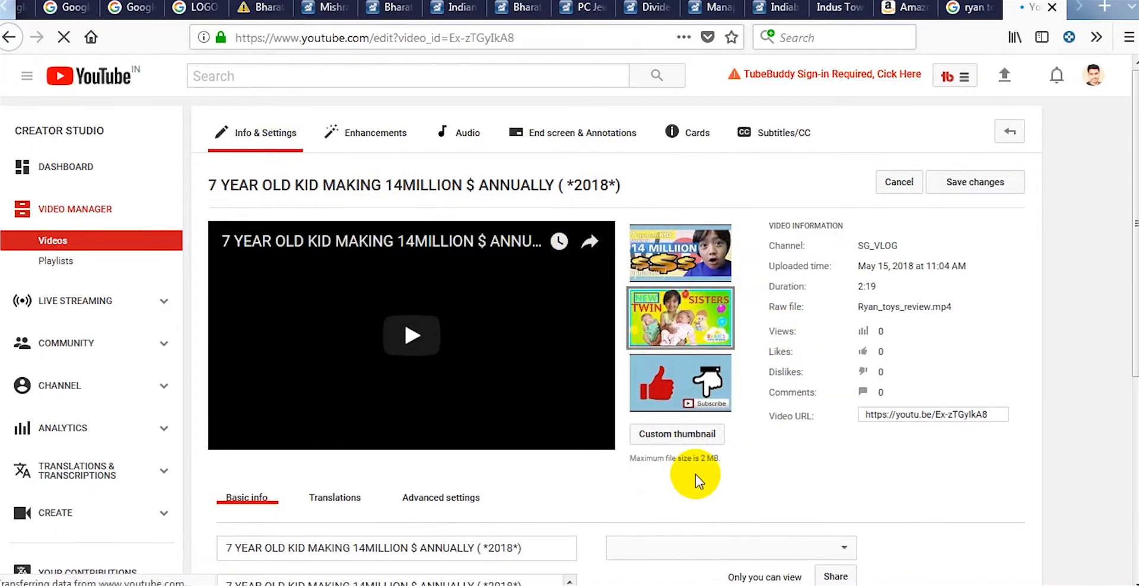
Upload Ryan.jpg as the custom thumbnail and save the changes.
{"action": "left_click", "coordinate": [676, 435]}
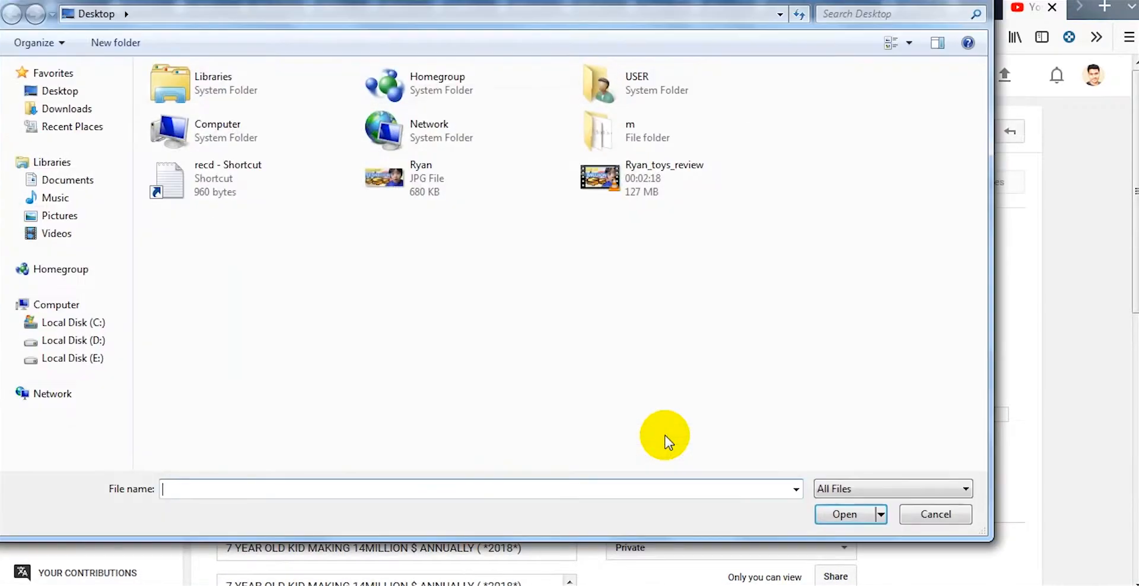
{"action": "left_click", "coordinate": [410, 182]}
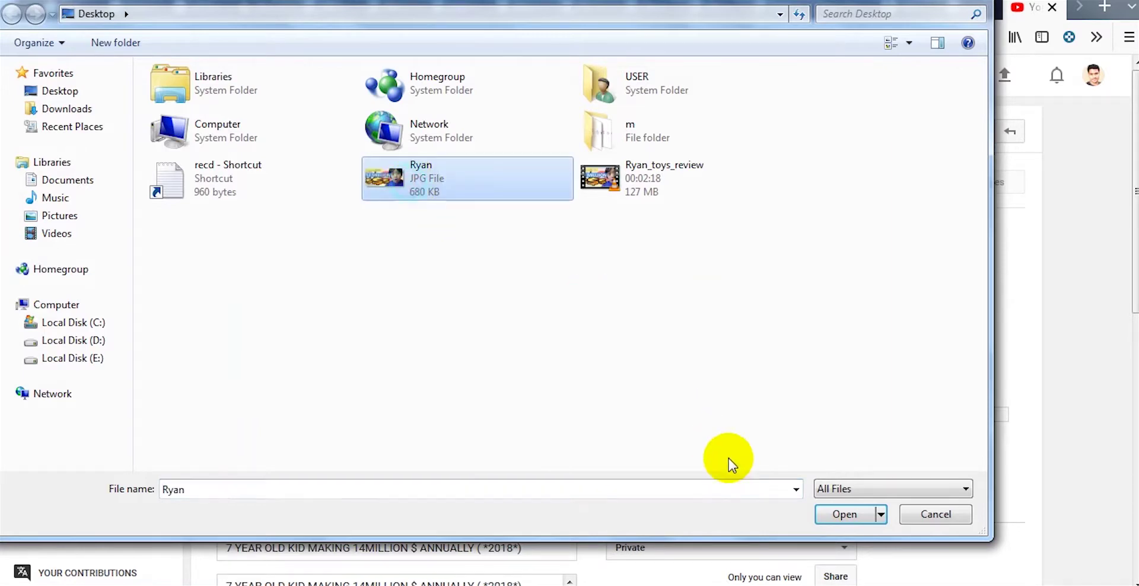
{"action": "left_click", "coordinate": [844, 514]}
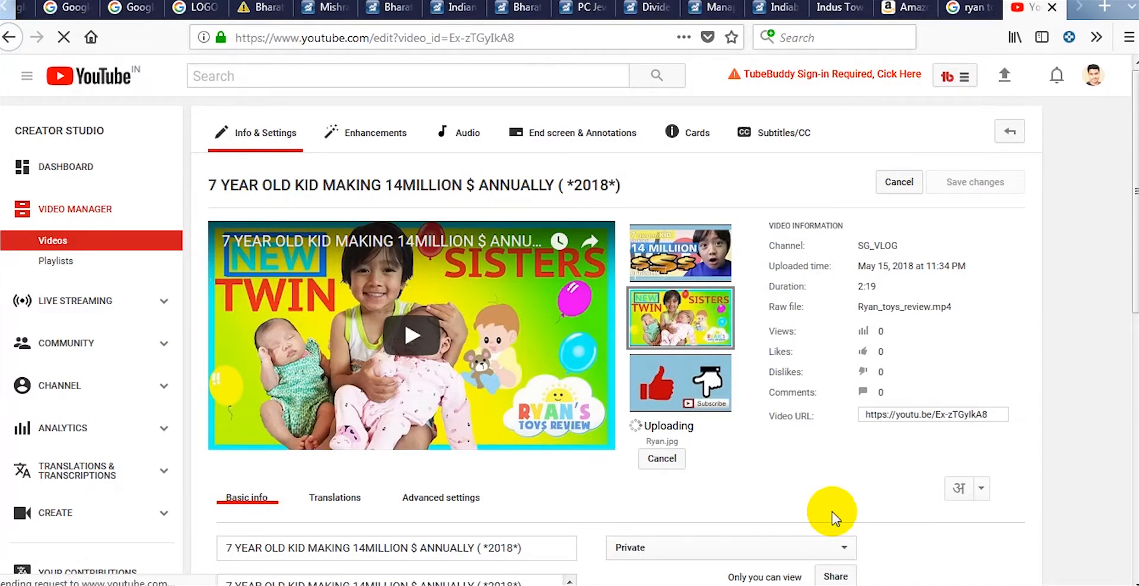
{"action": "left_click", "coordinate": [974, 181]}
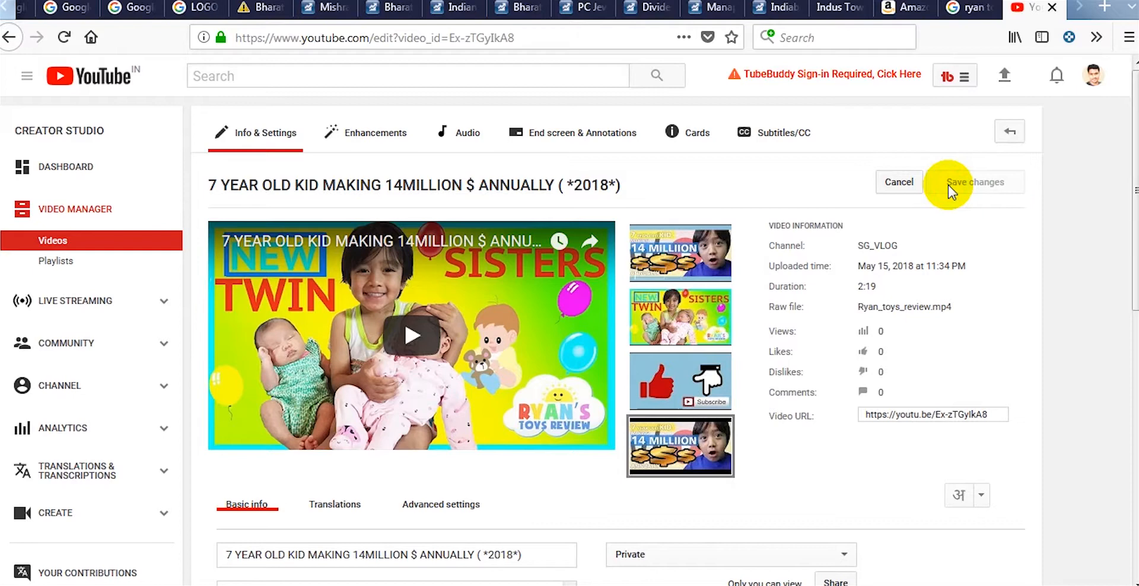
{"action": "left_click", "coordinate": [64, 37]}
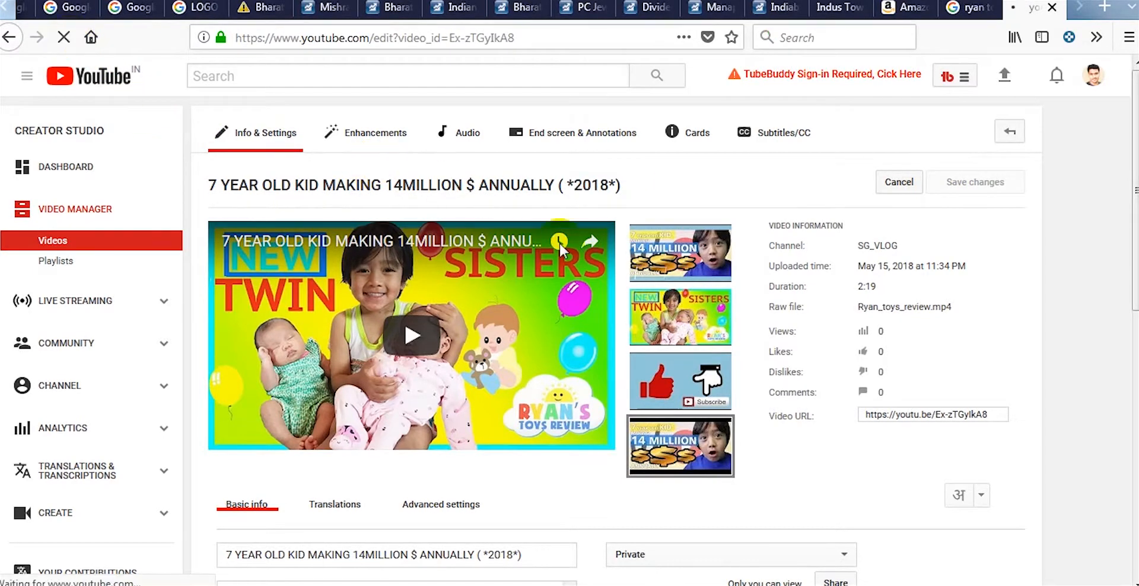
{"action": "scroll", "coordinate": [694, 459], "scroll_direction": "down", "scroll_amount": 1}
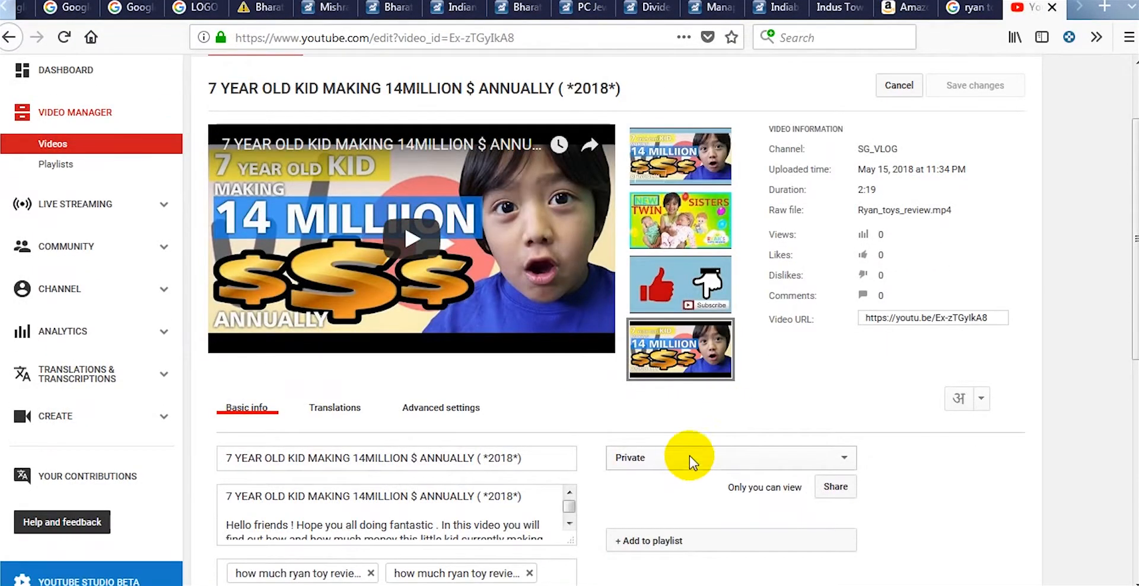
Change the video's privacy from Private to Public and publish it.
{"action": "left_click", "coordinate": [841, 457]}
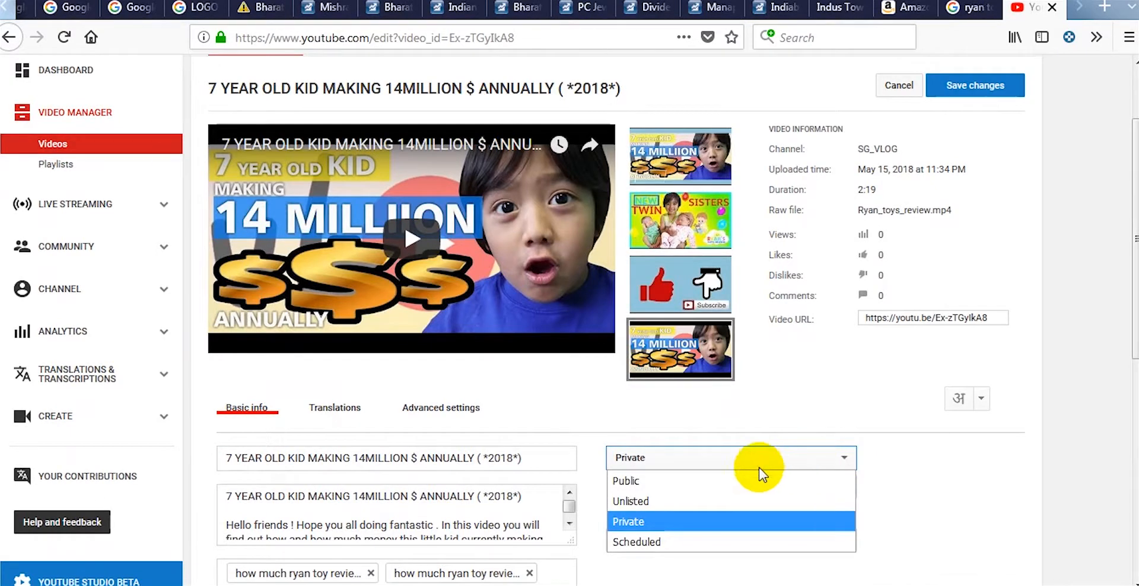
{"action": "left_click", "coordinate": [658, 483]}
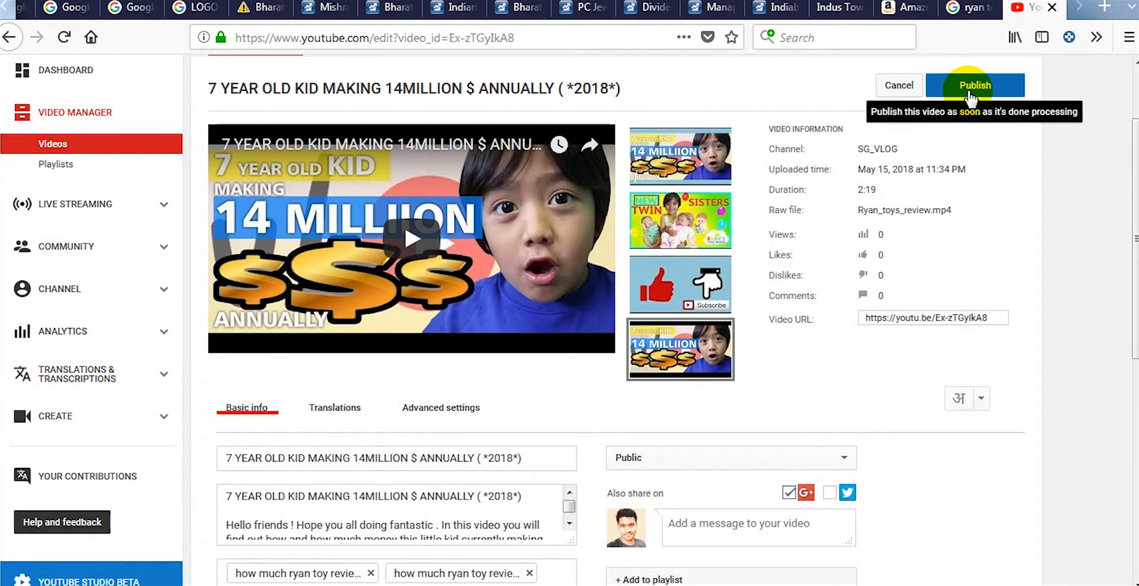
{"action": "left_click", "coordinate": [970, 95]}
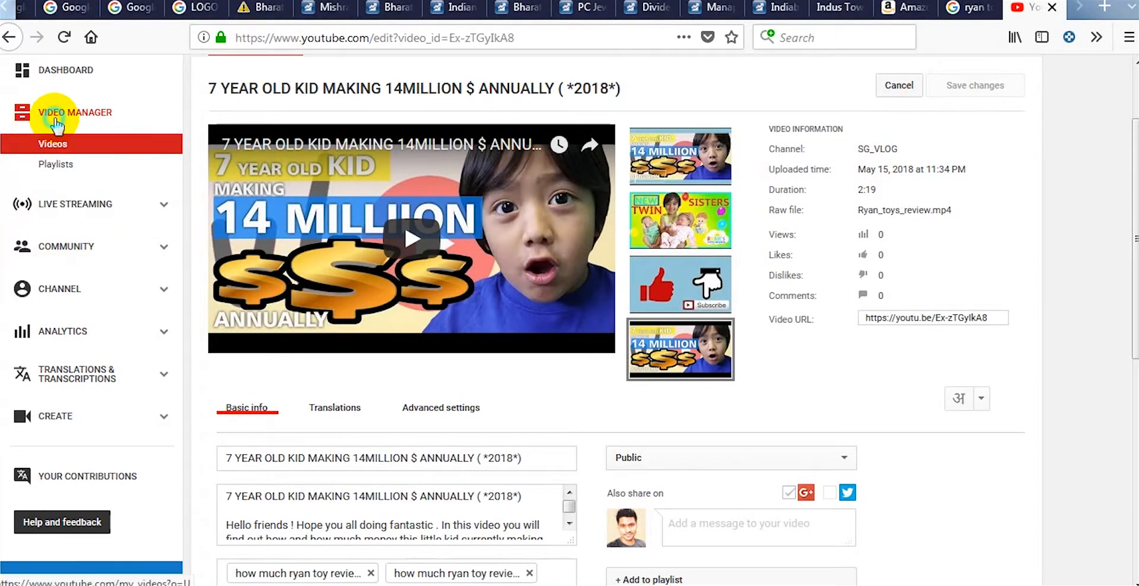
Return to the Video Manager list and play the newly published earnings video on its watch page.
{"action": "left_click", "coordinate": [56, 116]}
{"action": "scroll", "coordinate": [347, 187], "scroll_direction": "down", "scroll_amount": 1}
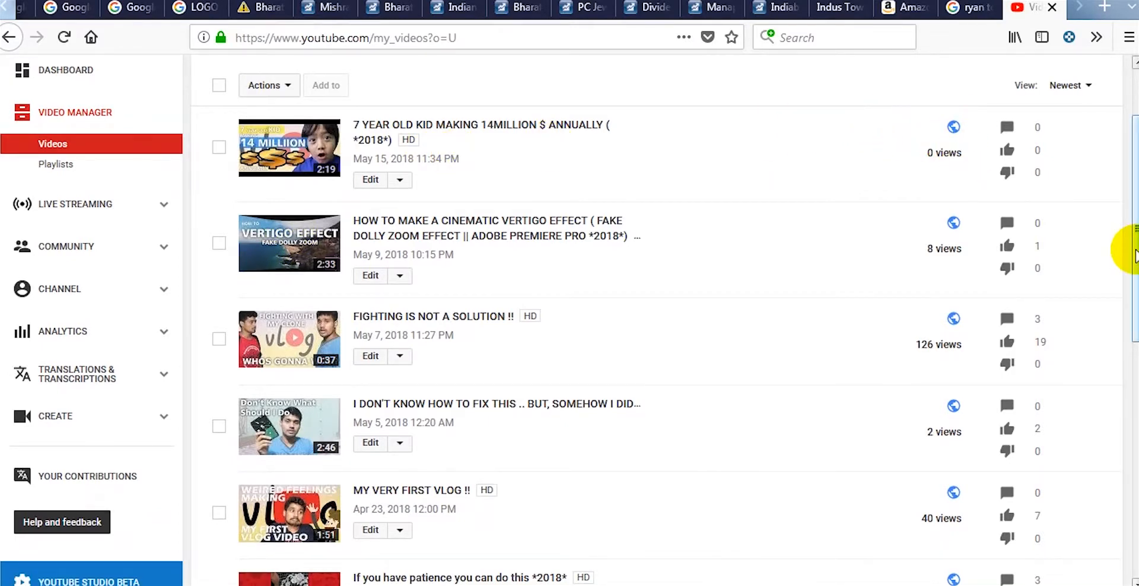
{"action": "left_click_drag", "start_coordinate": [1132, 245], "coordinate": [1132, 204]}
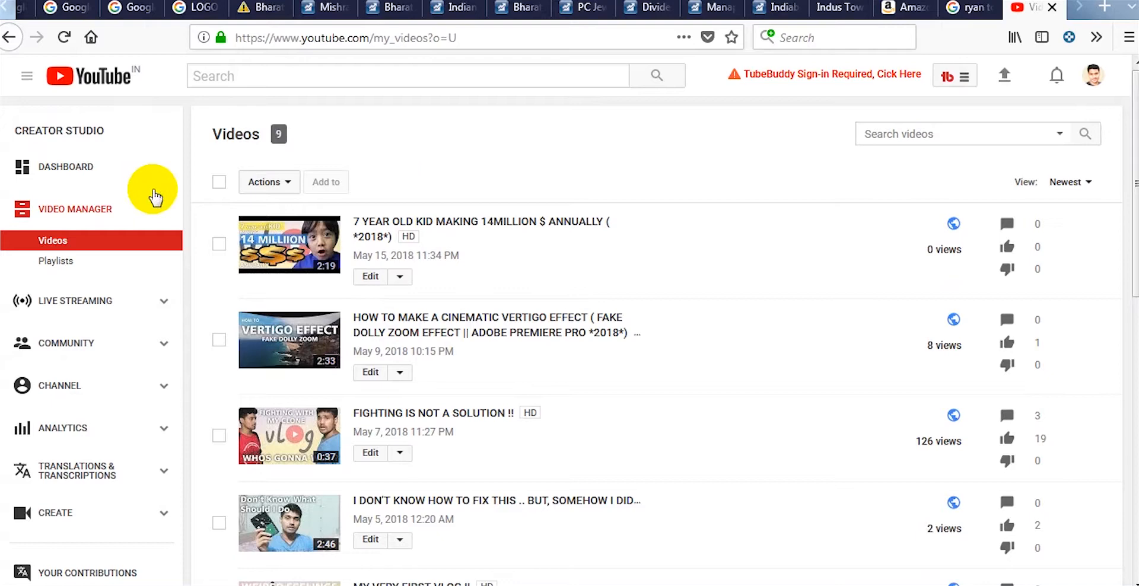
{"action": "left_click", "coordinate": [269, 245]}
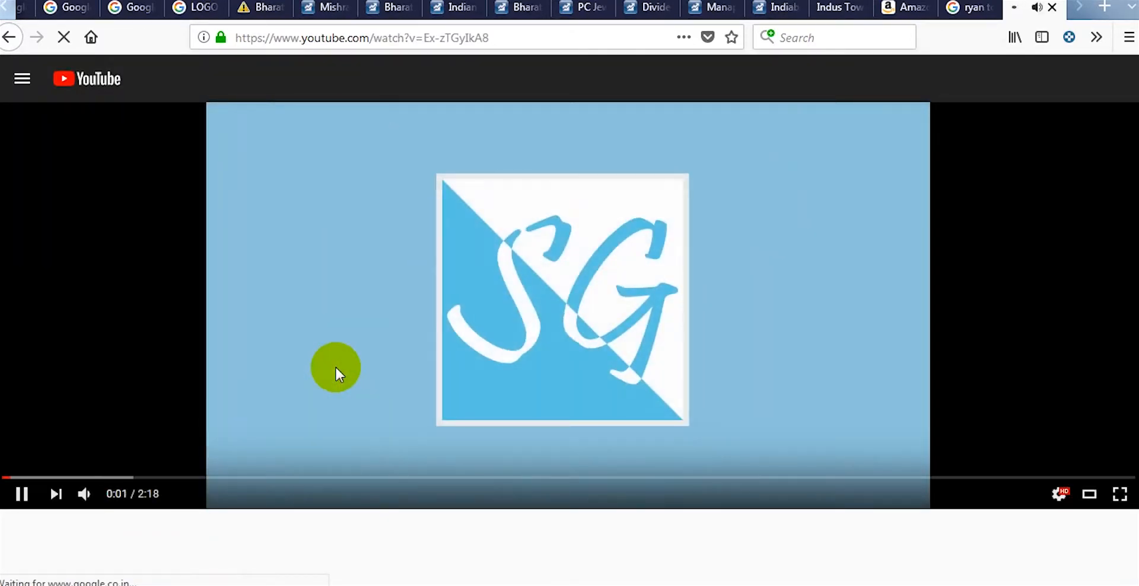
{"action": "left_click", "coordinate": [378, 375]}
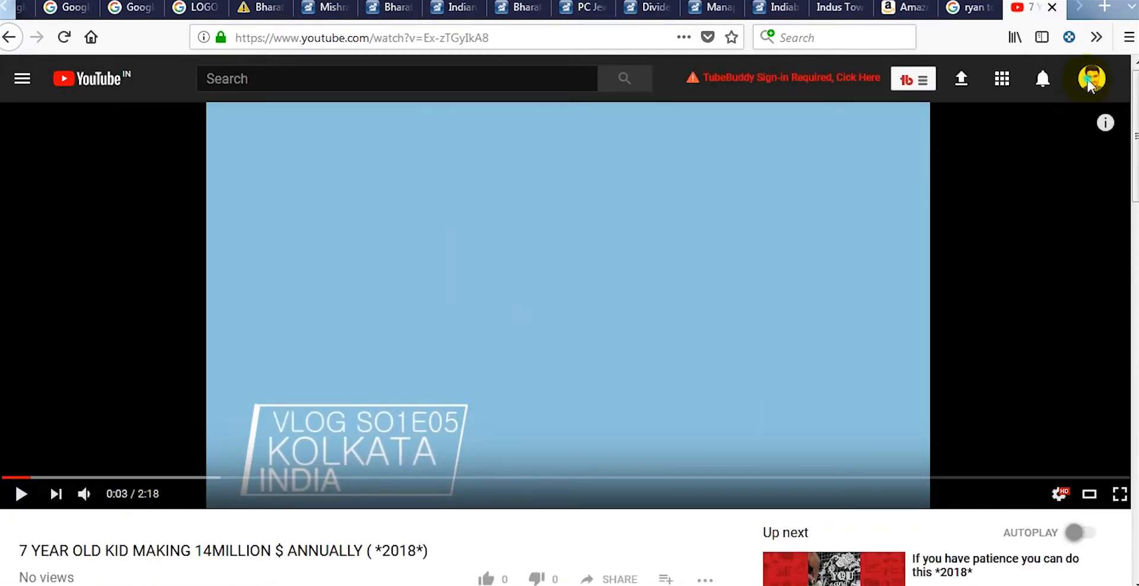
Sign out of the YouTube account and refresh the desktop.
{"action": "left_click", "coordinate": [1091, 79]}
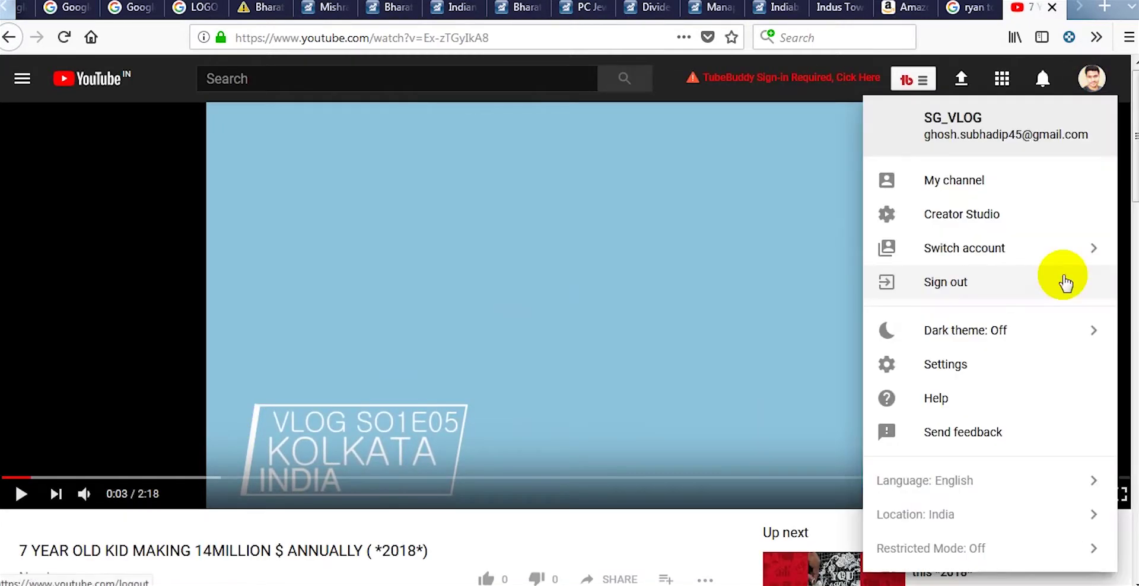
{"action": "left_click", "coordinate": [952, 281]}
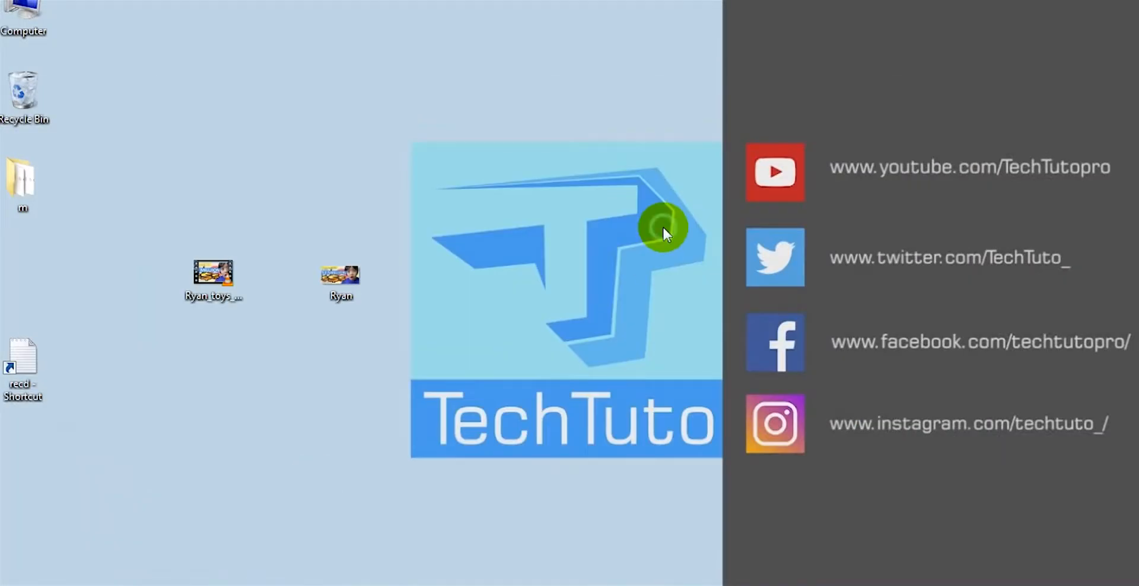
{"action": "right_click", "coordinate": [663, 226]}
{"action": "left_click", "coordinate": [708, 275]}
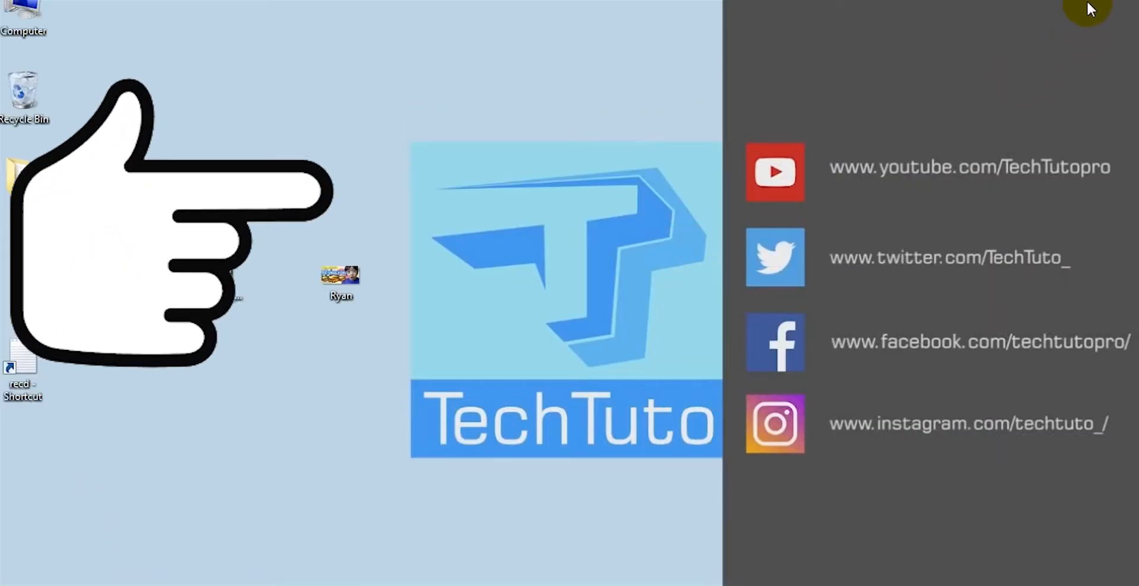